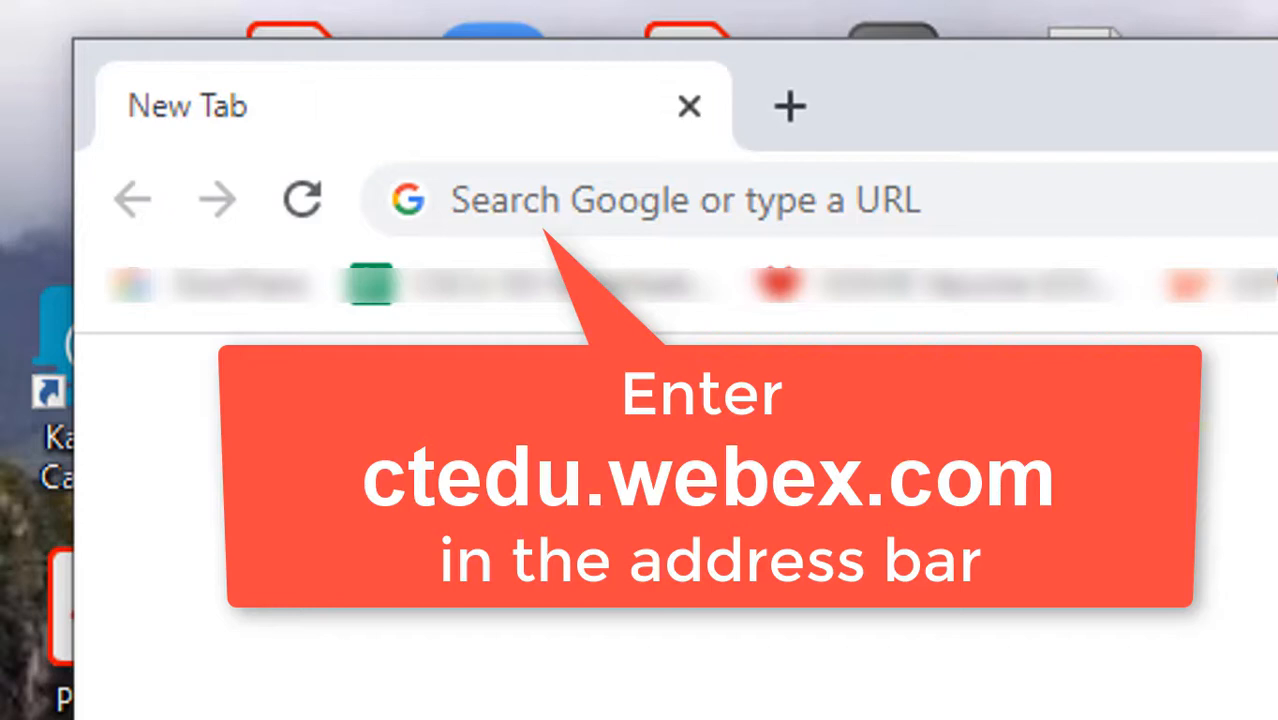
- Navigate Chrome to ctedu.webex.com and load the personal room home page
{"action": "left_click", "coordinate": [1030, 200]}
{"action": "type", "text": "ctedu.webex.com"}
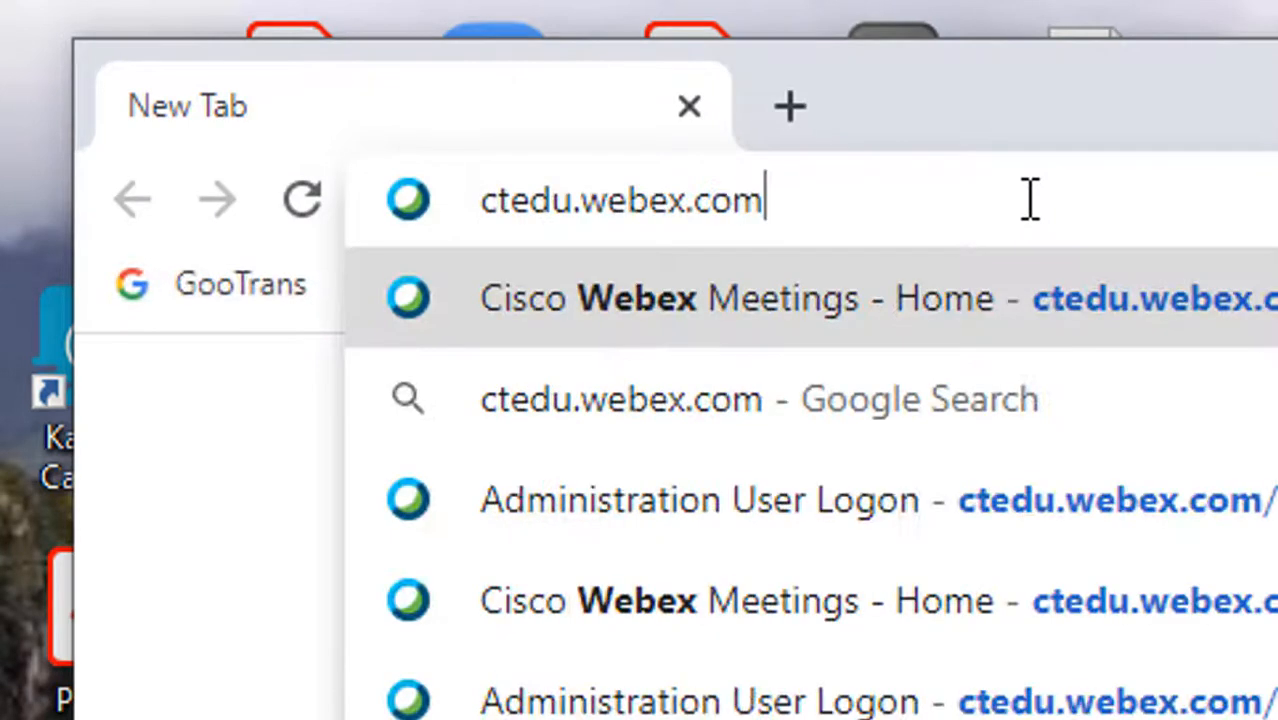
{"action": "key", "text": "Return"}
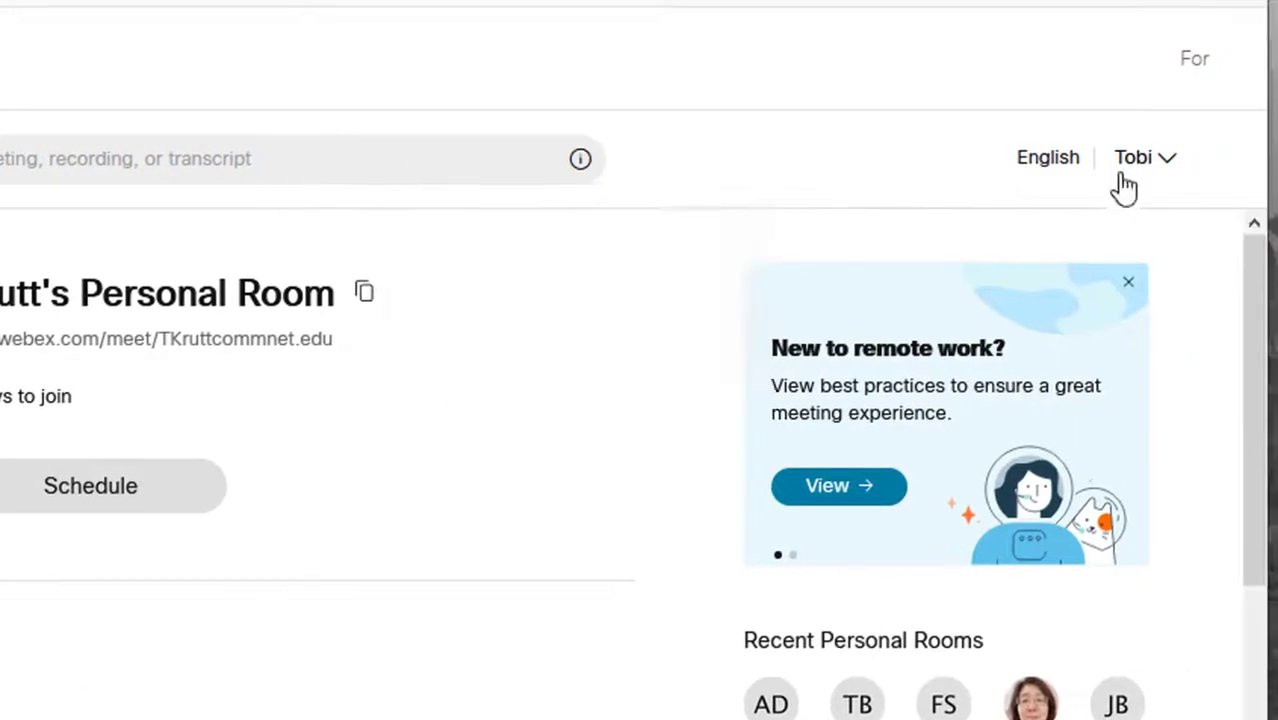
{"action": "left_click", "coordinate": [1132, 160]}
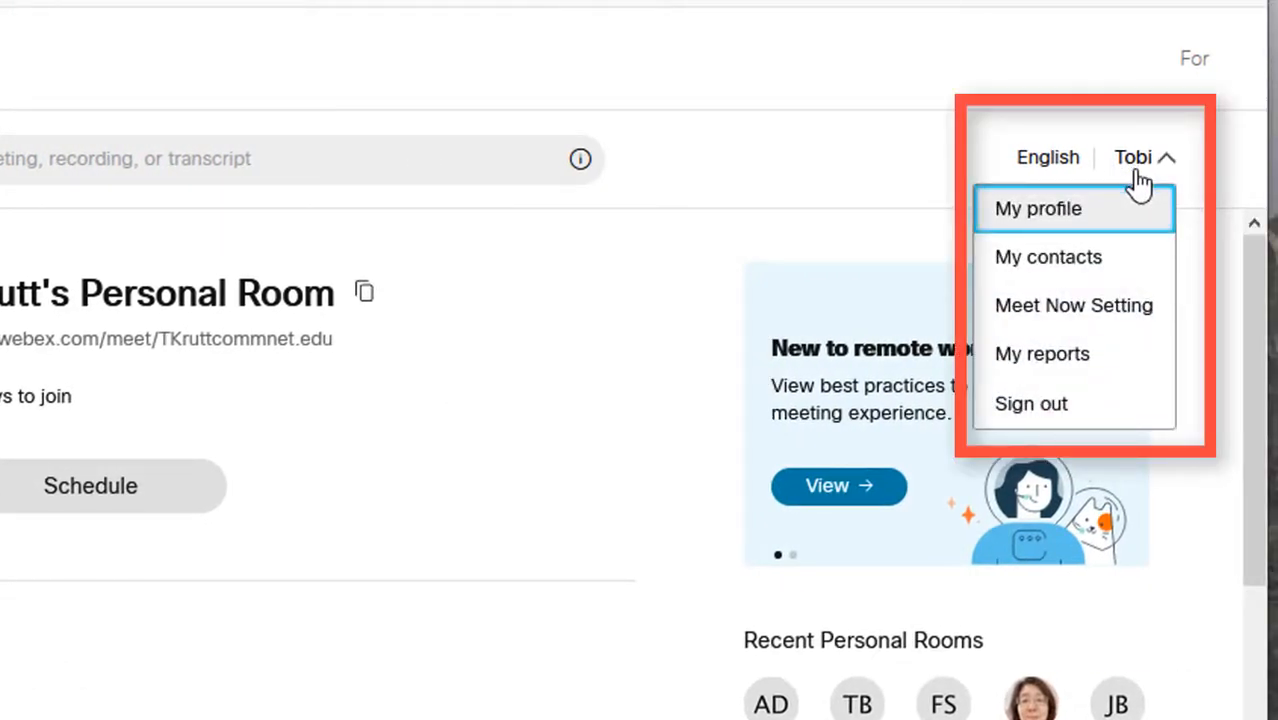
{"action": "left_click", "coordinate": [870, 598]}
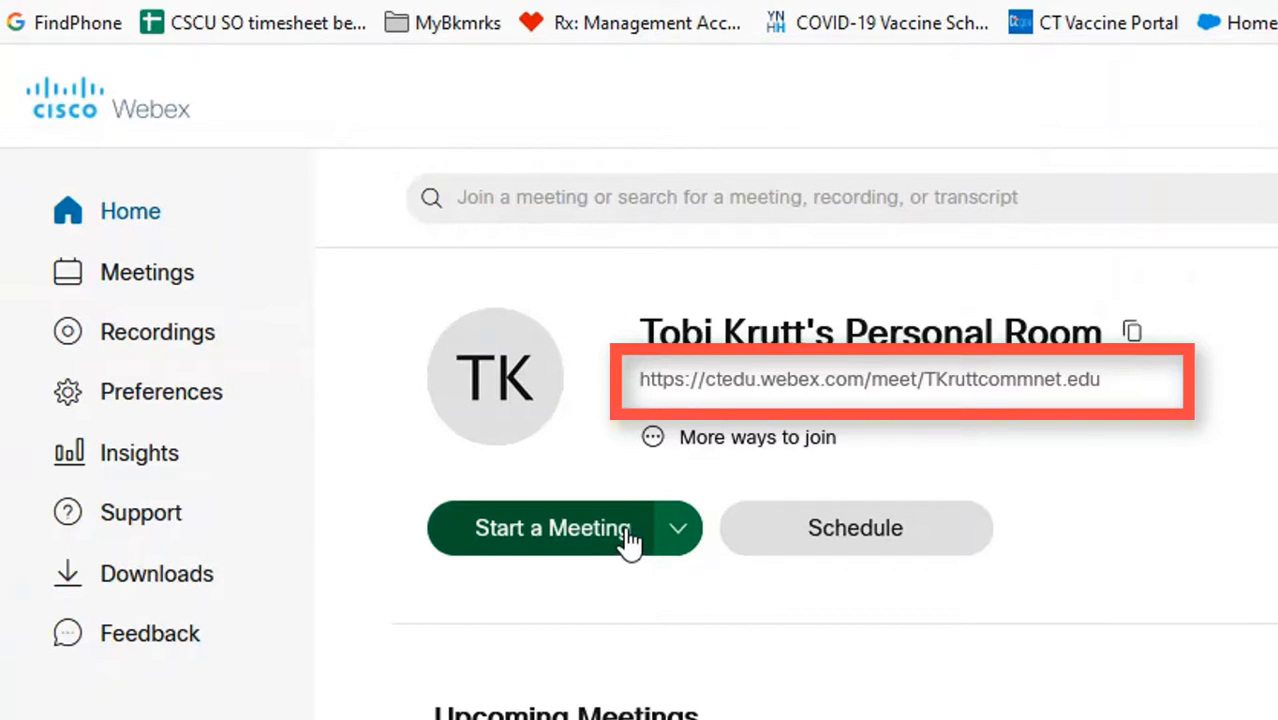
{"action": "triple_click", "coordinate": [731, 392]}
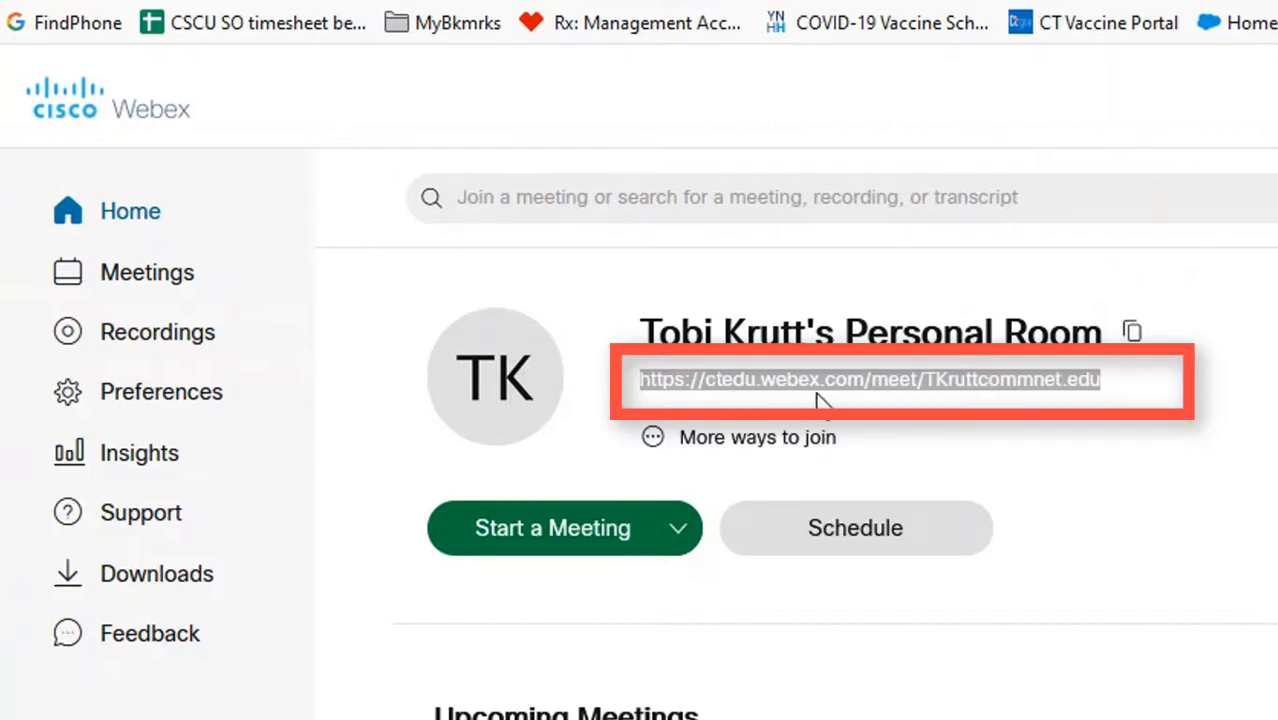
{"action": "left_click", "coordinate": [868, 406]}
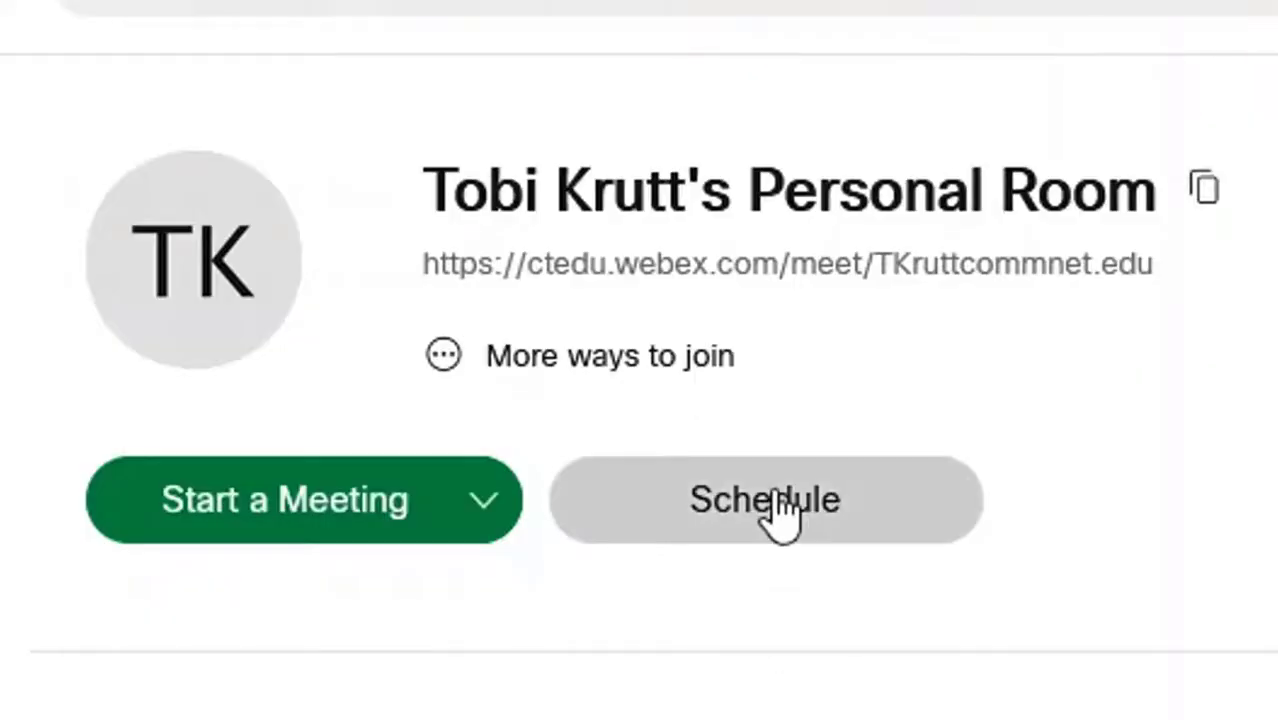
- Start a new meeting titled Our Council Meeting with weekly Tuesday recurrence enabled
{"action": "left_click", "coordinate": [775, 505]}
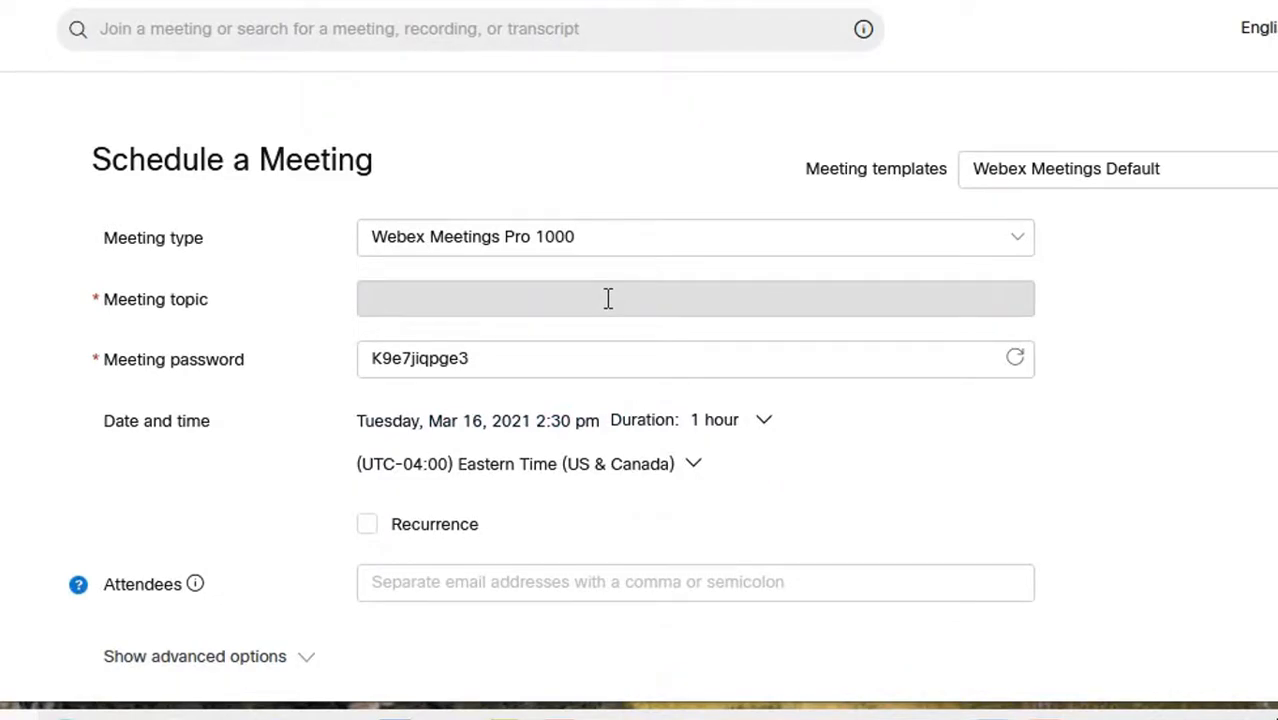
{"action": "scroll", "coordinate": [607, 298], "scroll_direction": "down", "scroll_amount": 1}
{"action": "left_click", "coordinate": [609, 206]}
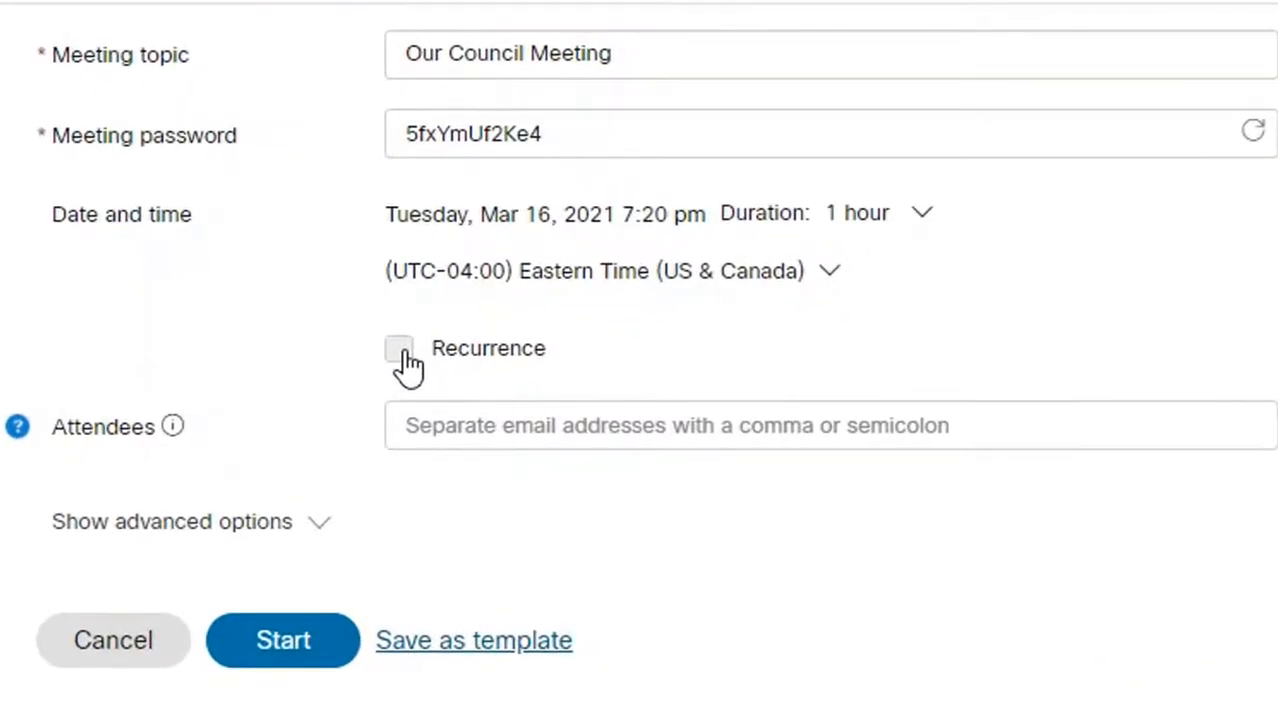
{"action": "left_click", "coordinate": [400, 350]}
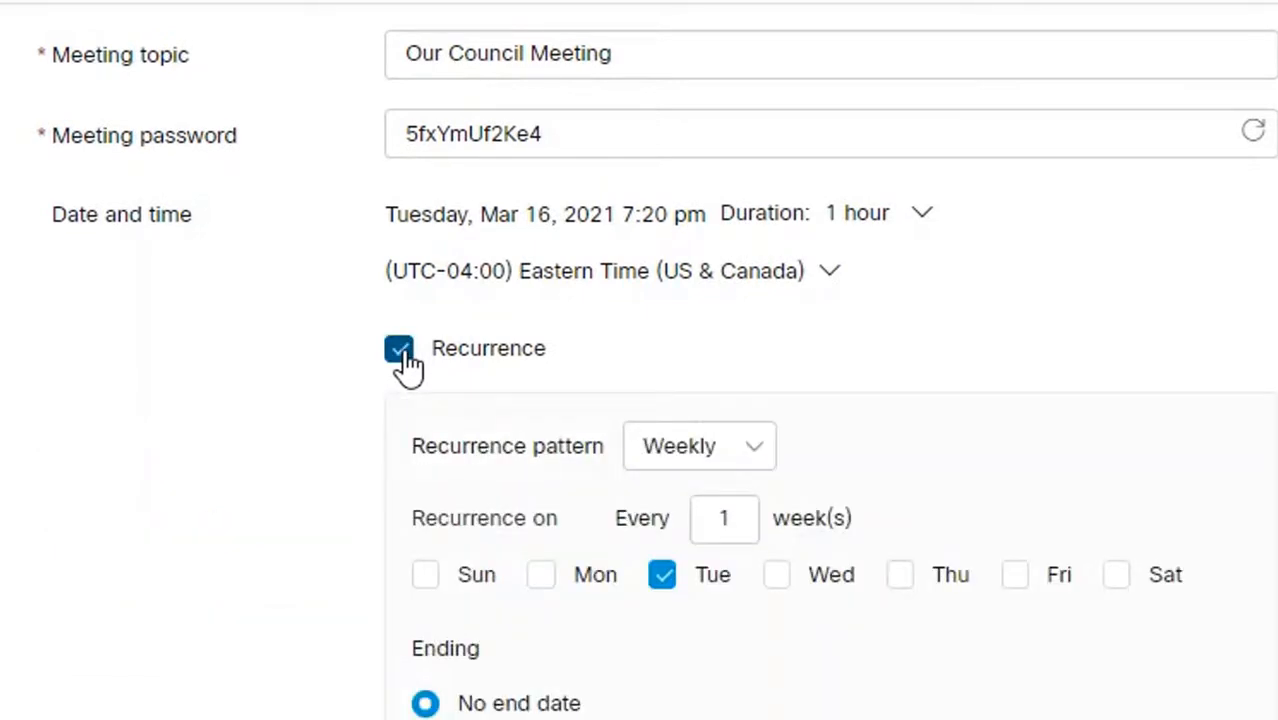
{"action": "scroll", "coordinate": [590, 362], "scroll_direction": "down", "scroll_amount": 2}
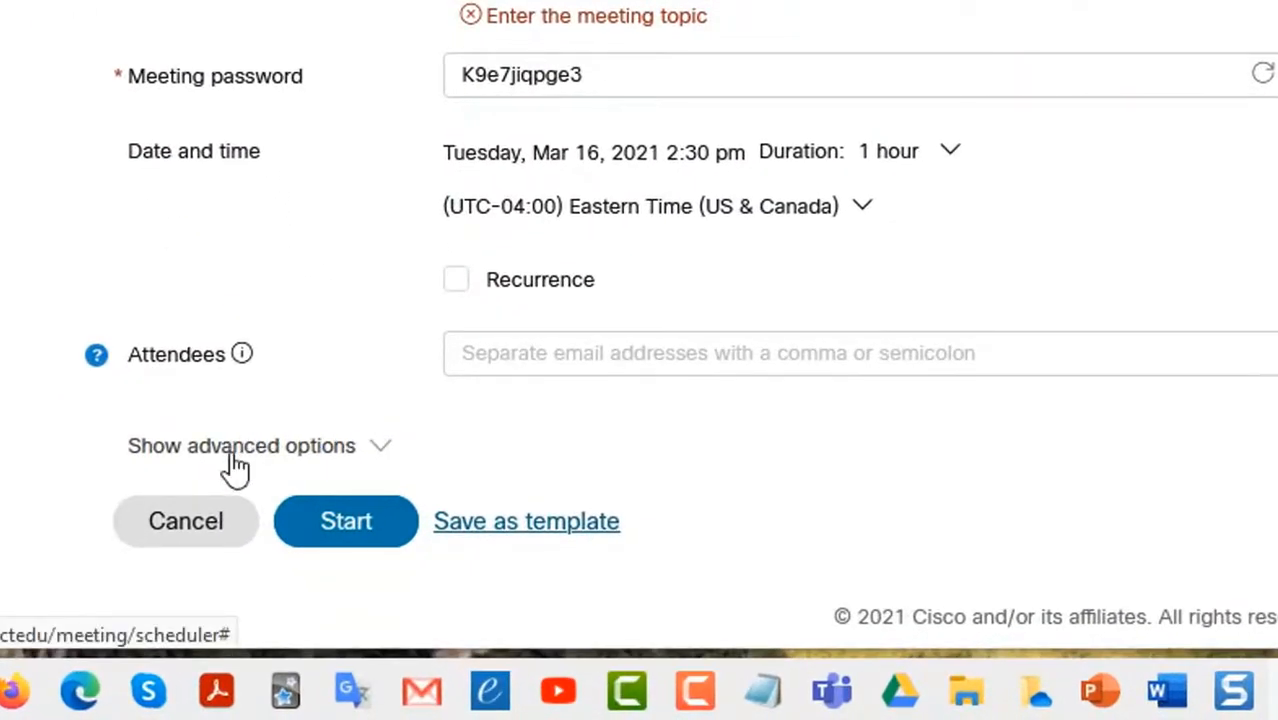
- Review the advanced scheduling options and schedule Our Council Meeting for Tuesday, March 23, 7:20 PM
{"action": "left_click", "coordinate": [250, 450]}
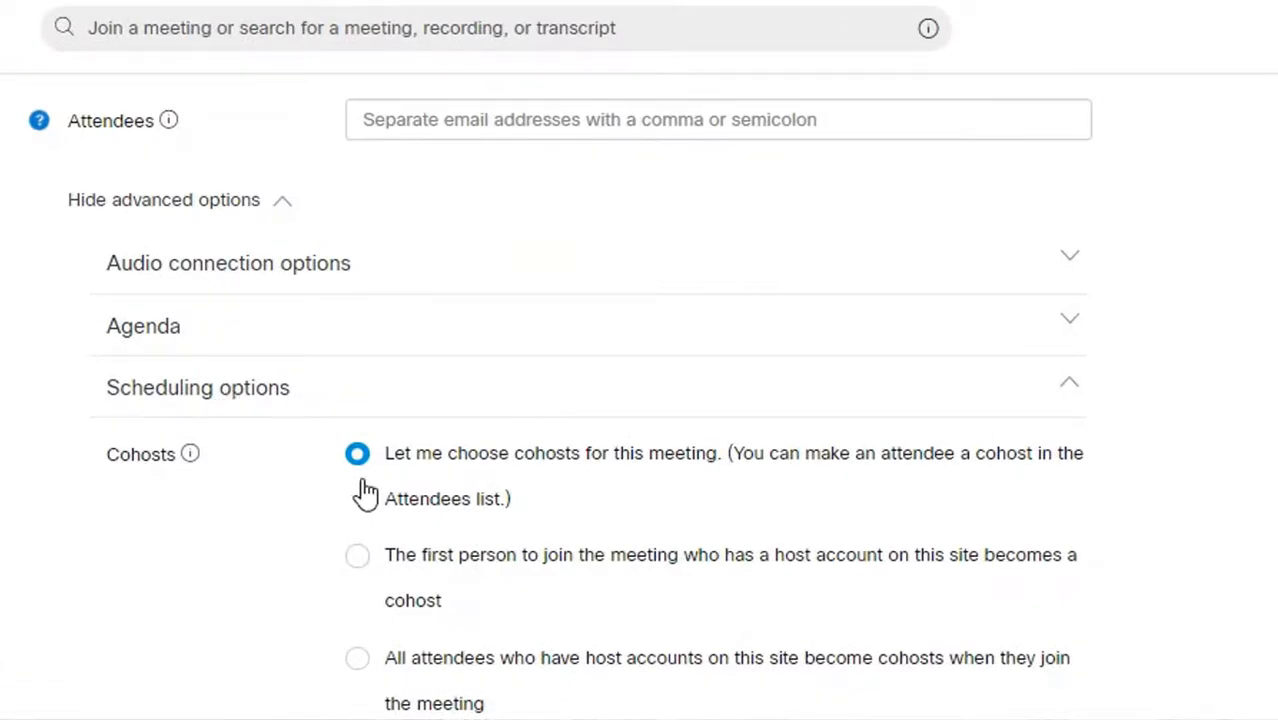
{"action": "scroll", "coordinate": [220, 335], "scroll_direction": "down", "scroll_amount": 5}
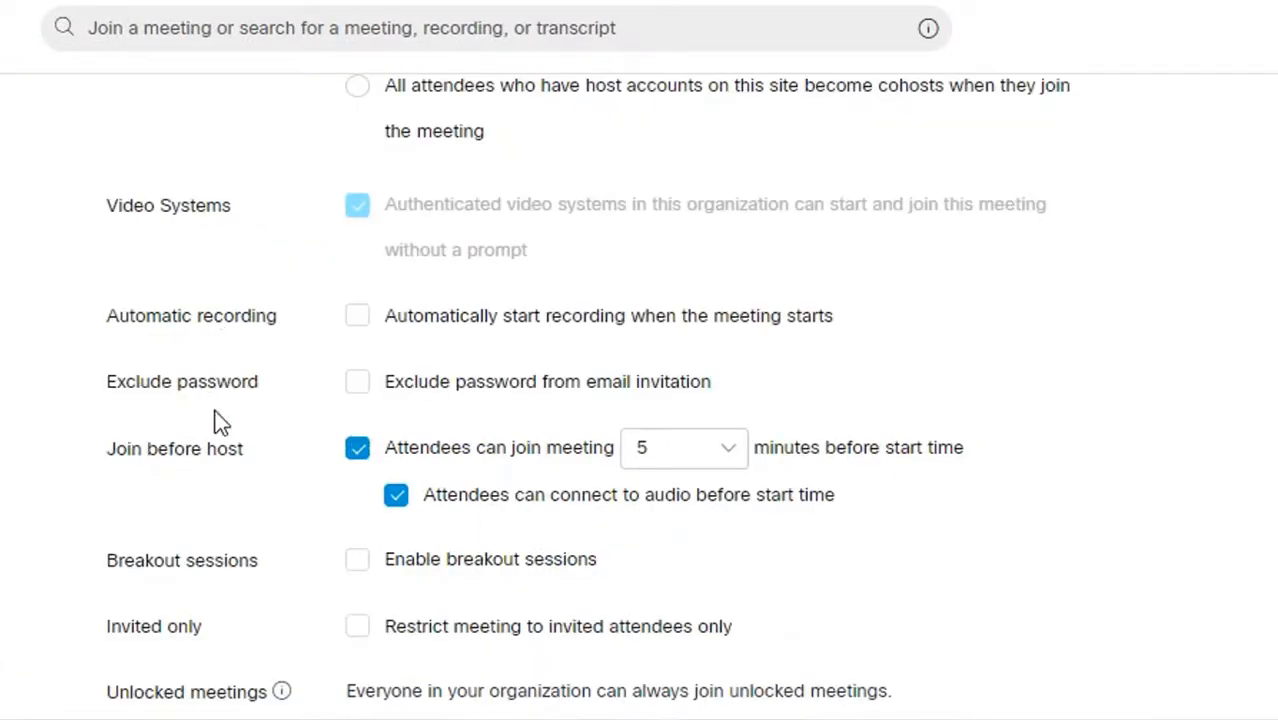
{"action": "scroll", "coordinate": [240, 442], "scroll_direction": "down", "scroll_amount": 1}
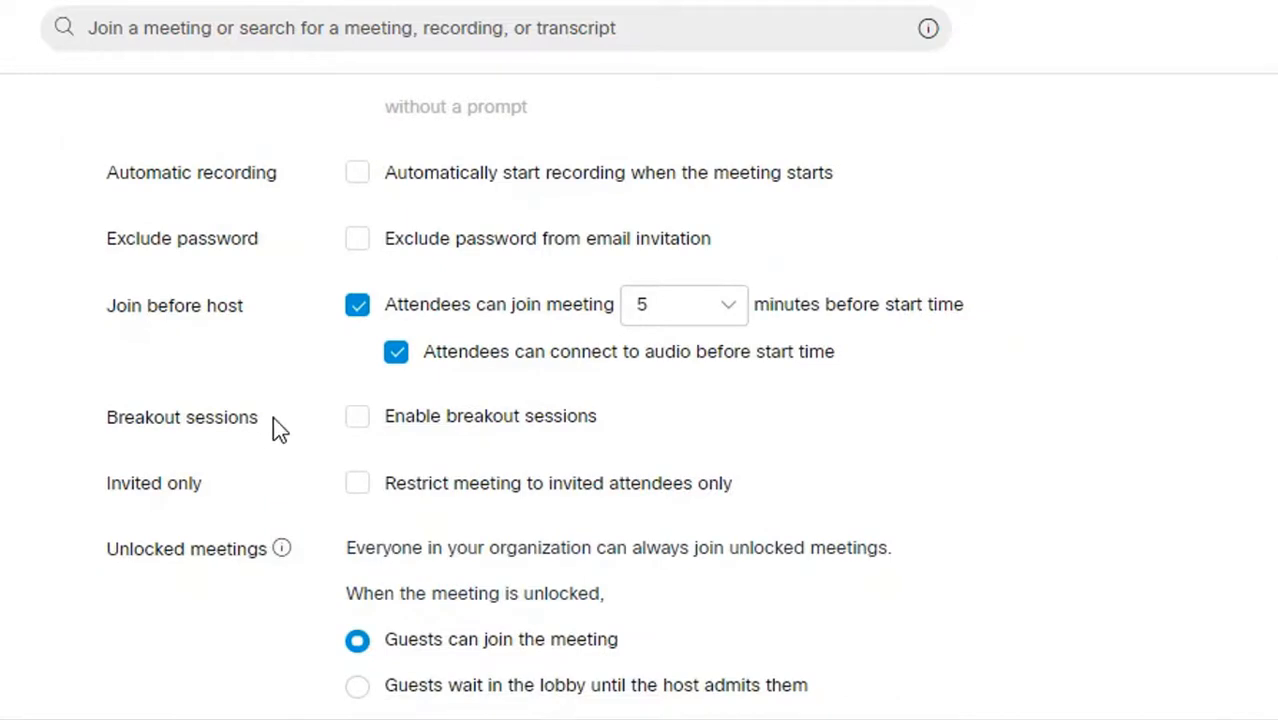
{"action": "scroll", "coordinate": [273, 418], "scroll_direction": "down", "scroll_amount": 2}
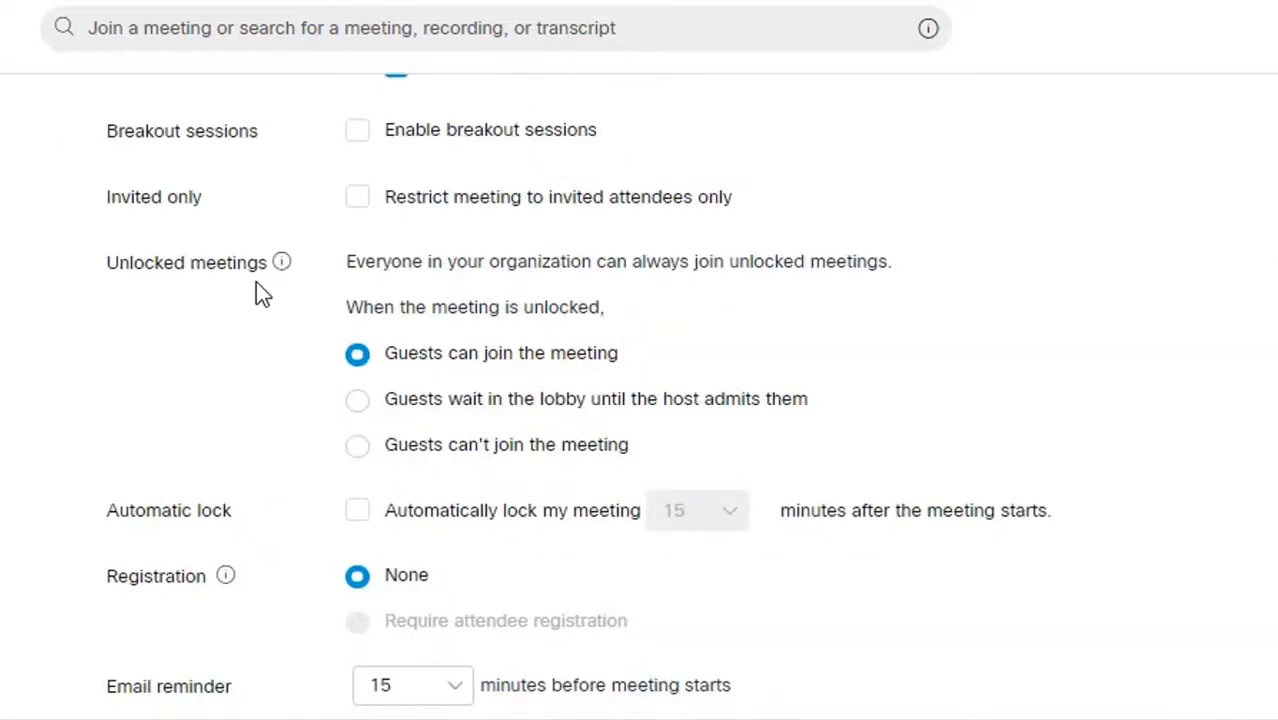
{"action": "scroll", "coordinate": [253, 300], "scroll_direction": "down", "scroll_amount": 2}
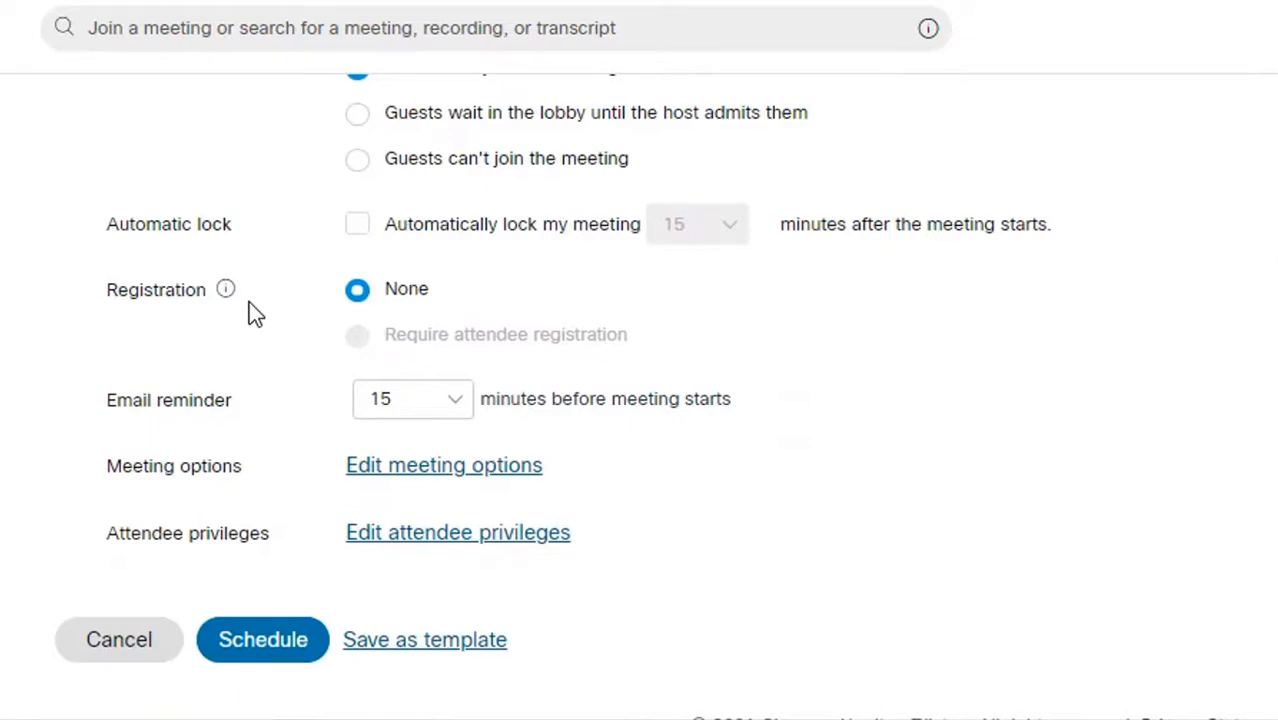
{"action": "scroll", "coordinate": [249, 302], "scroll_direction": "down", "scroll_amount": 1}
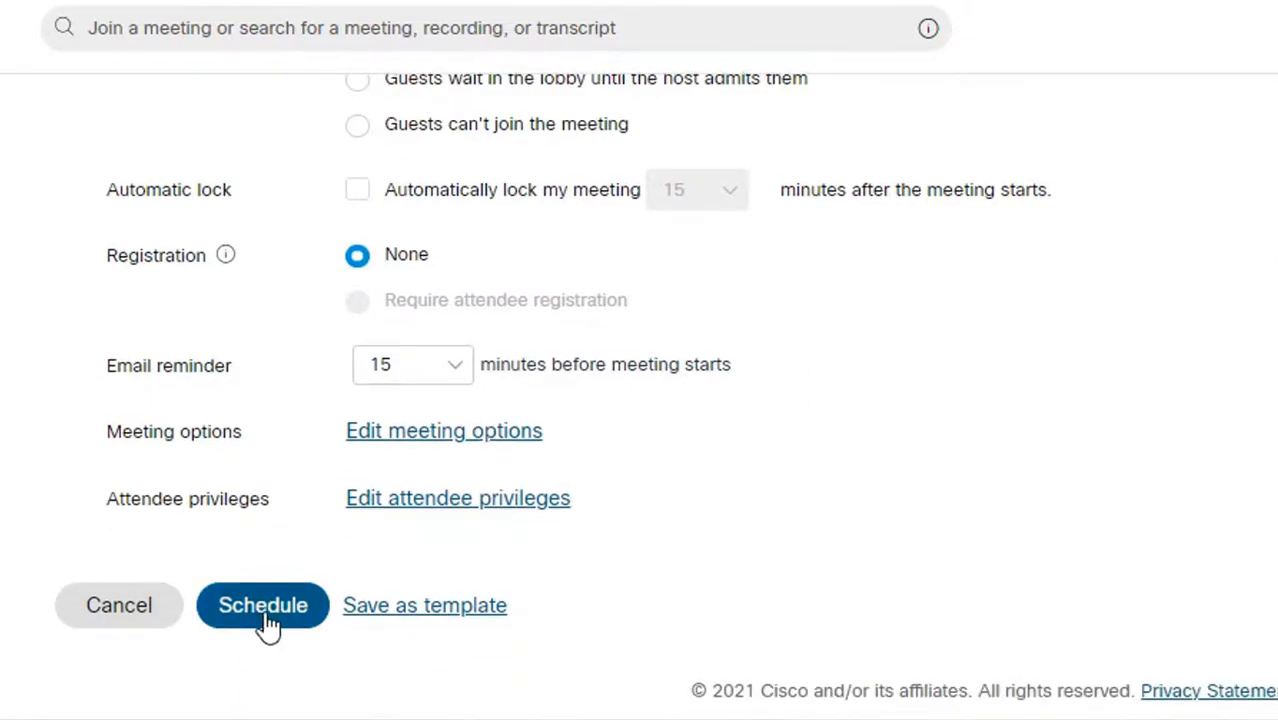
{"action": "left_click", "coordinate": [265, 610]}
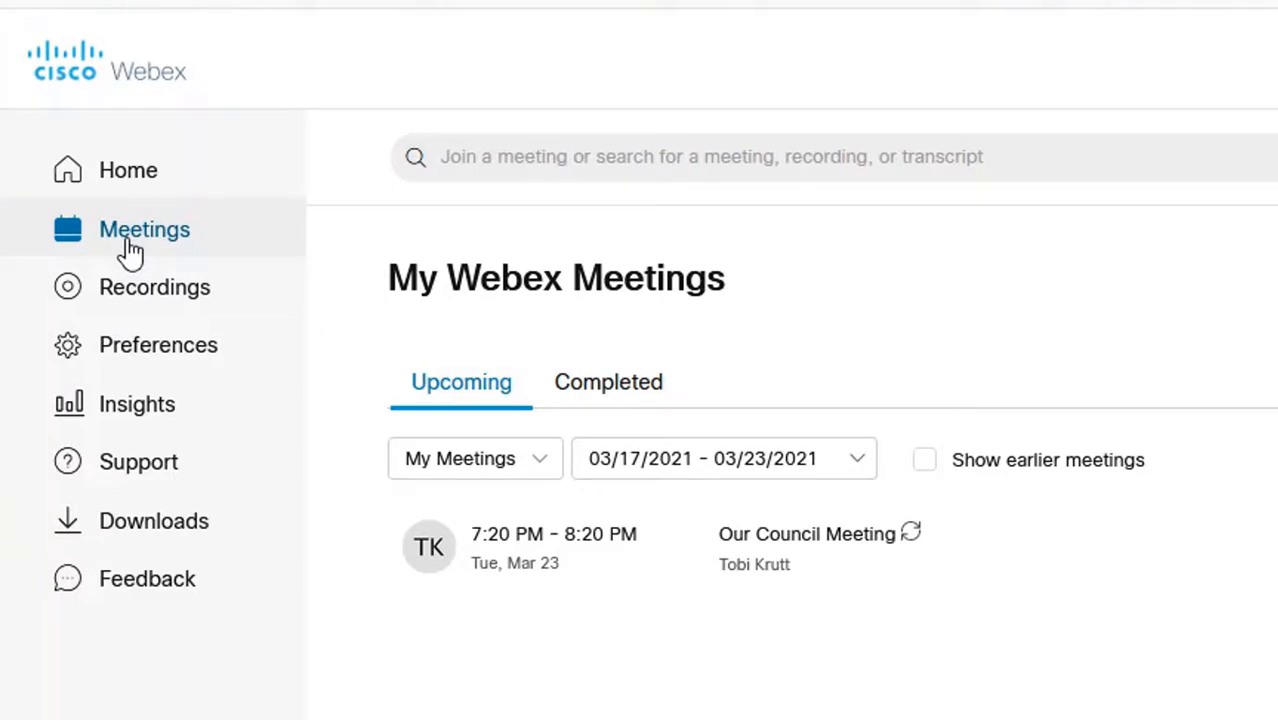
- Show the My Recorded Meetings list from the left sidebar
{"action": "left_click", "coordinate": [178, 300]}
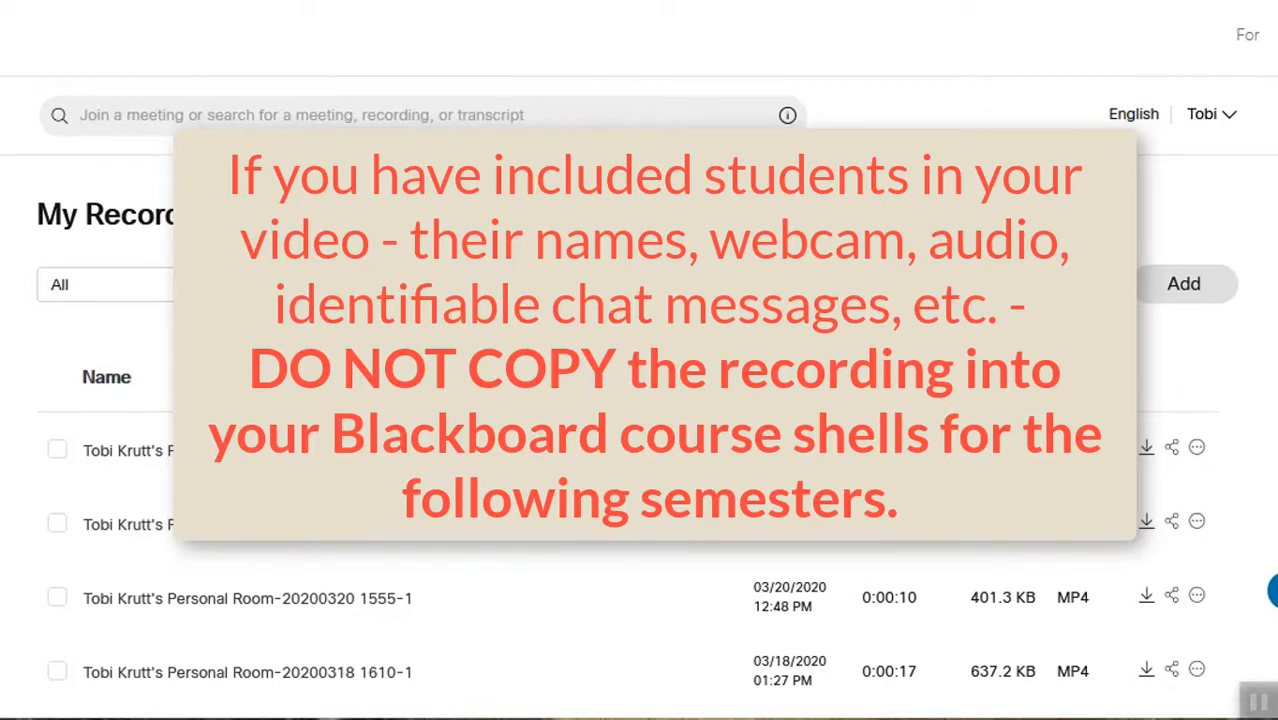
{"action": "scroll", "coordinate": [636, 428], "scroll_direction": "down", "scroll_amount": 1}
{"action": "scroll", "coordinate": [636, 428], "scroll_direction": "down", "scroll_amount": 2}
{"action": "scroll", "coordinate": [636, 428], "scroll_direction": "down", "scroll_amount": 2}
{"action": "scroll", "coordinate": [636, 428], "scroll_direction": "down", "scroll_amount": 1}
{"action": "scroll", "coordinate": [636, 428], "scroll_direction": "down", "scroll_amount": 1}
{"action": "scroll", "coordinate": [636, 428], "scroll_direction": "down", "scroll_amount": 5}
{"action": "scroll", "coordinate": [636, 428], "scroll_direction": "up", "scroll_amount": 4}
{"action": "scroll", "coordinate": [636, 428], "scroll_direction": "up", "scroll_amount": 3}
{"action": "scroll", "coordinate": [636, 428], "scroll_direction": "up", "scroll_amount": 2}
{"action": "scroll", "coordinate": [636, 428], "scroll_direction": "up", "scroll_amount": 1}
{"action": "scroll", "coordinate": [636, 428], "scroll_direction": "up", "scroll_amount": 1}
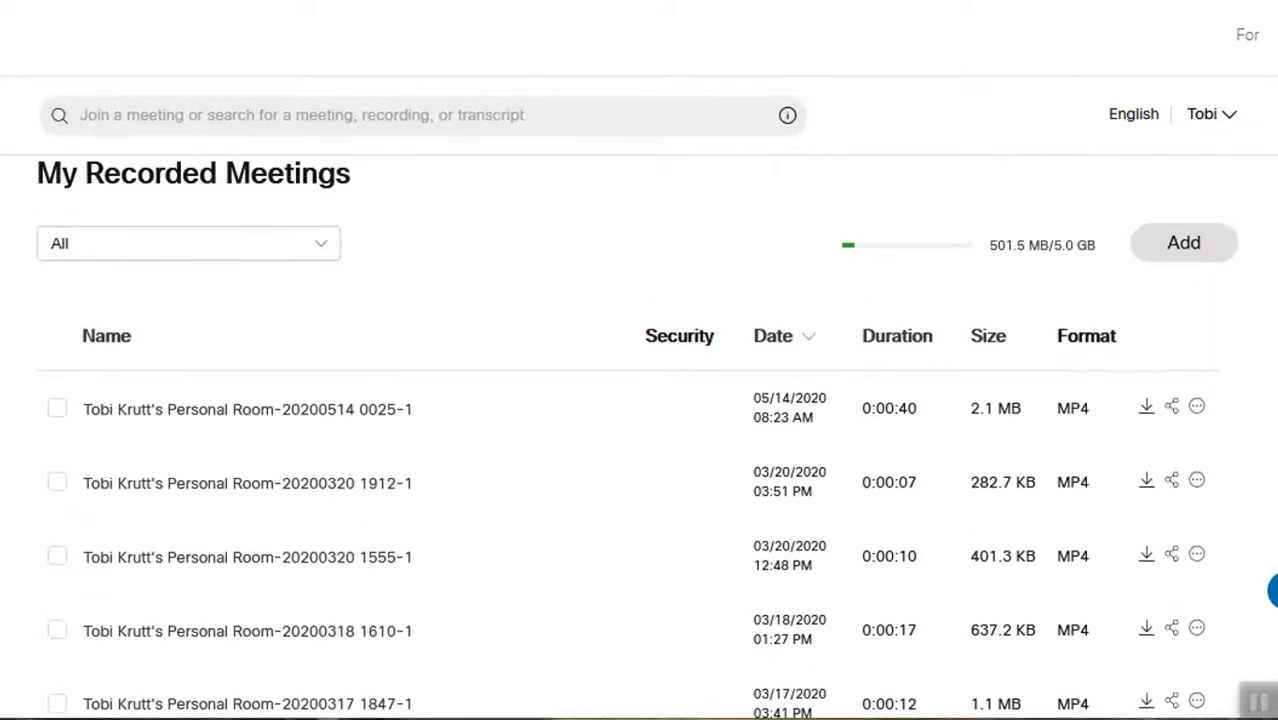
{"action": "scroll", "coordinate": [636, 428], "scroll_direction": "up", "scroll_amount": 1}
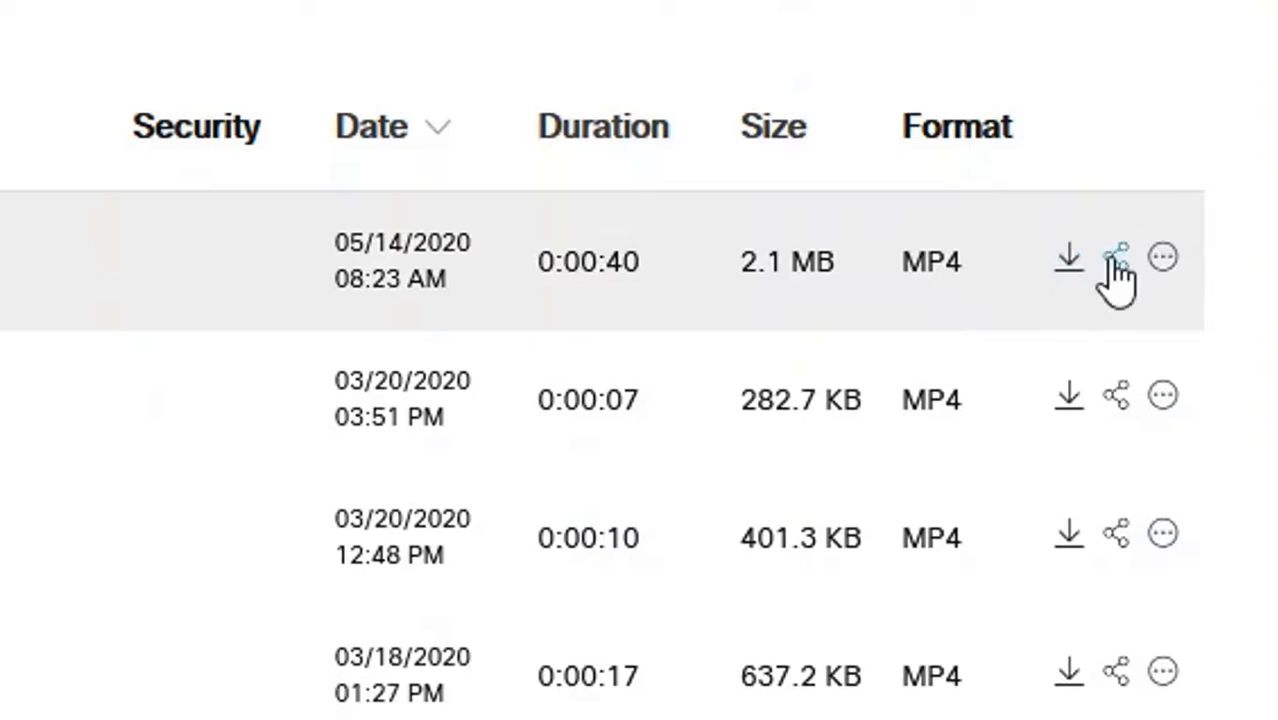
- Check the Edit/Delete actions and the public sharing link for the 05/14/2020 recording
{"action": "left_click", "coordinate": [1163, 262]}
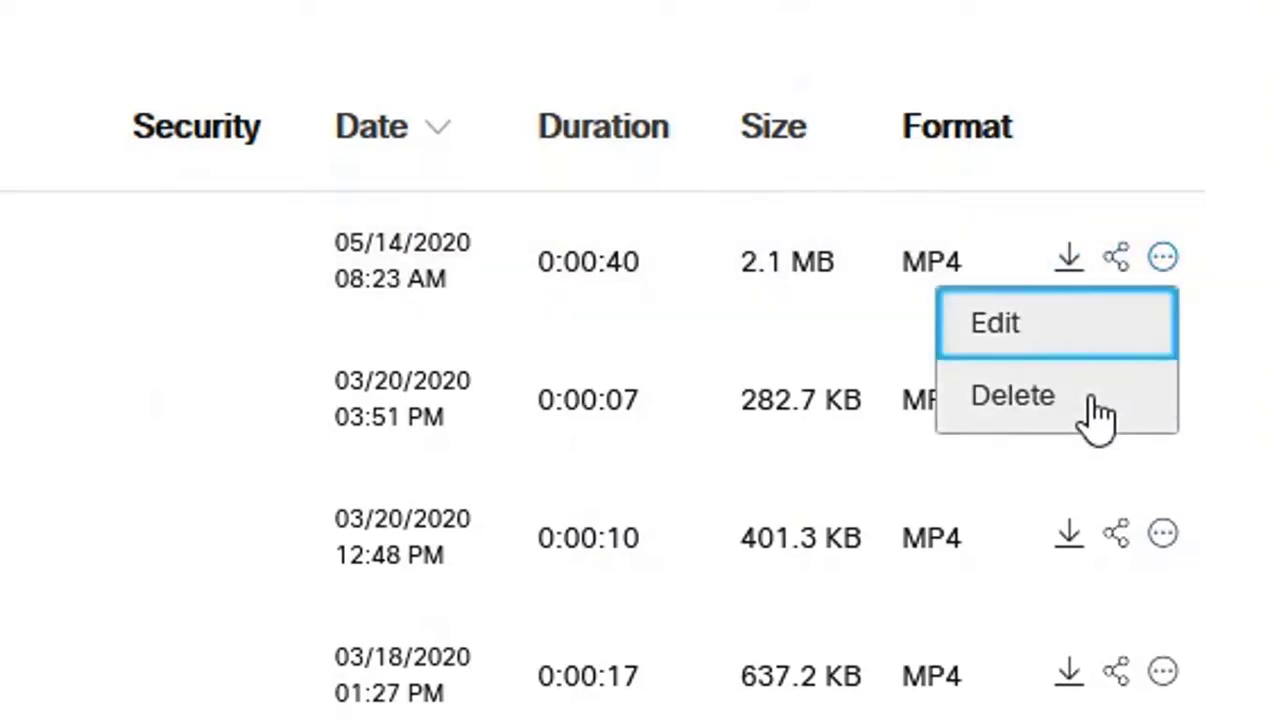
{"action": "left_click", "coordinate": [1068, 262]}
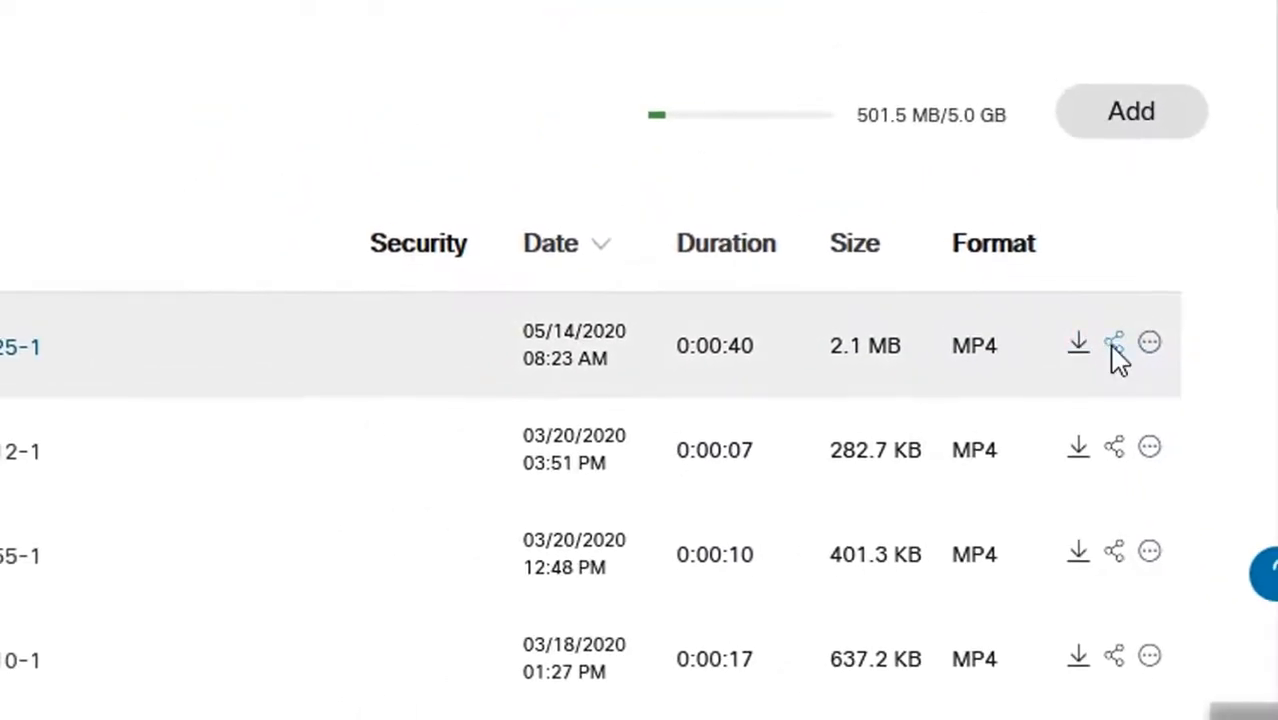
{"action": "left_click", "coordinate": [1116, 258]}
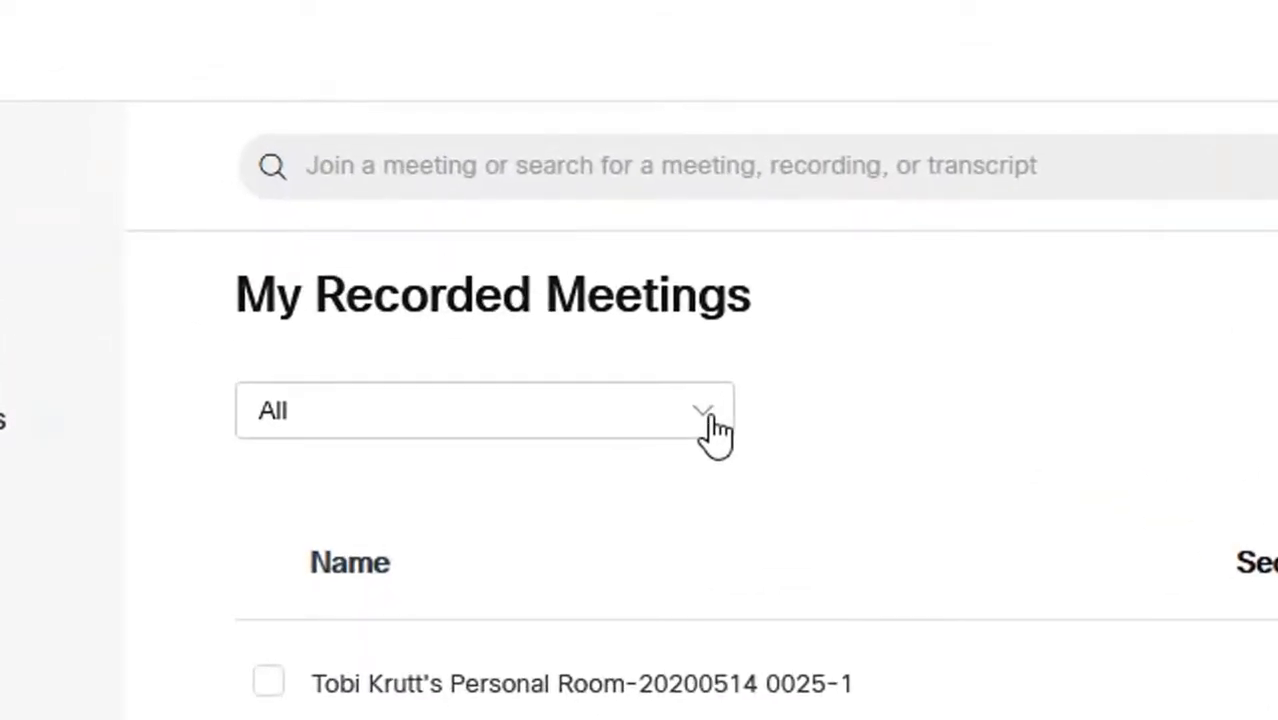
- Filter recorded meetings to Deleted and select the first deleted recording
{"action": "left_click", "coordinate": [716, 432]}
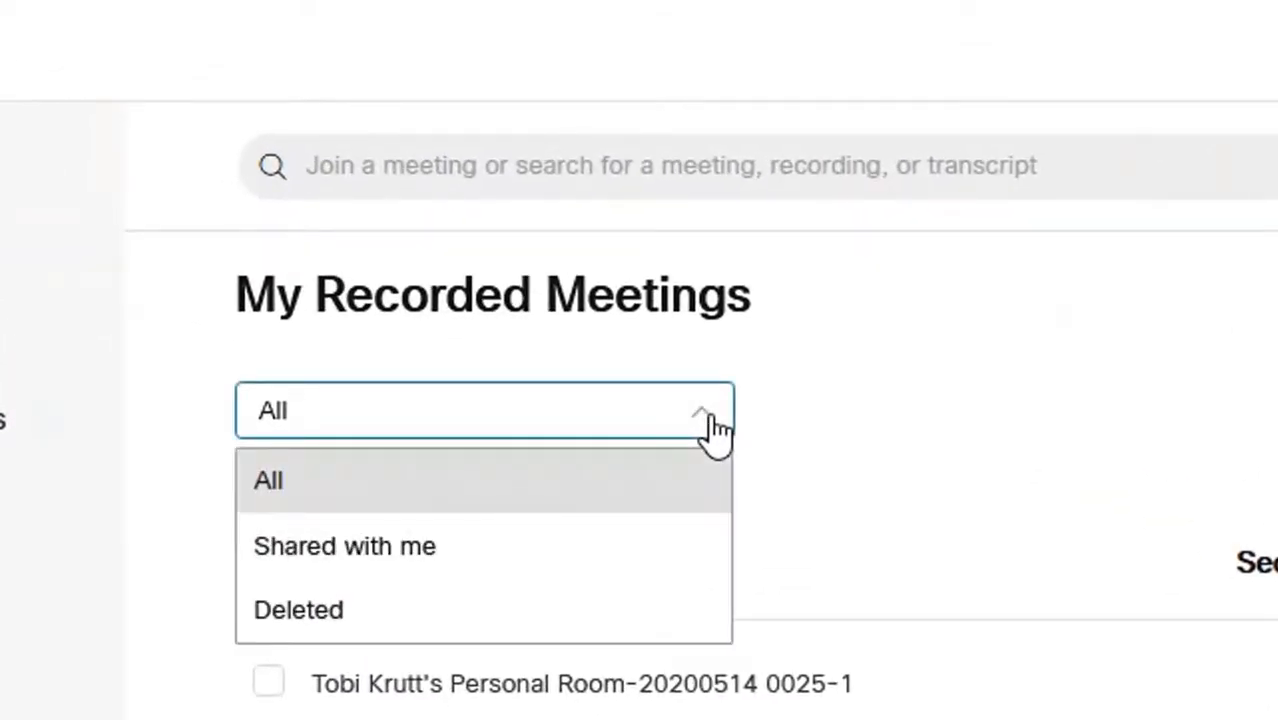
{"action": "left_click", "coordinate": [560, 610]}
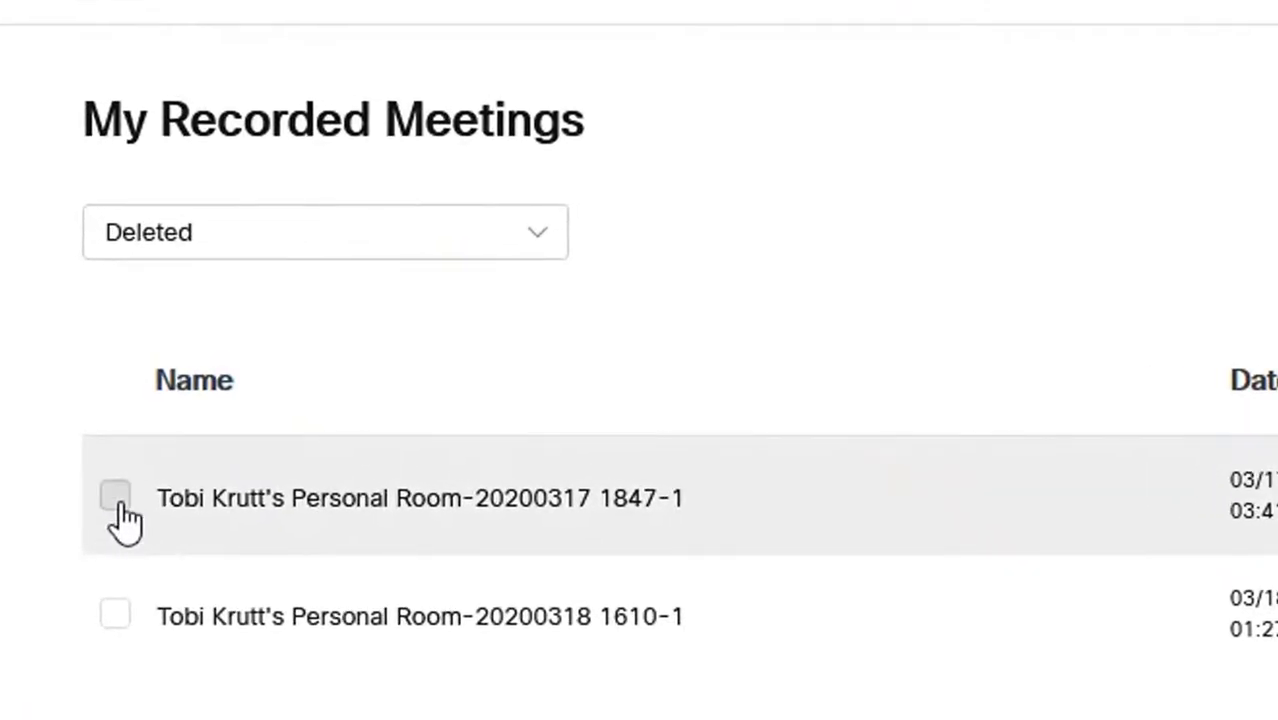
{"action": "left_click", "coordinate": [116, 497]}
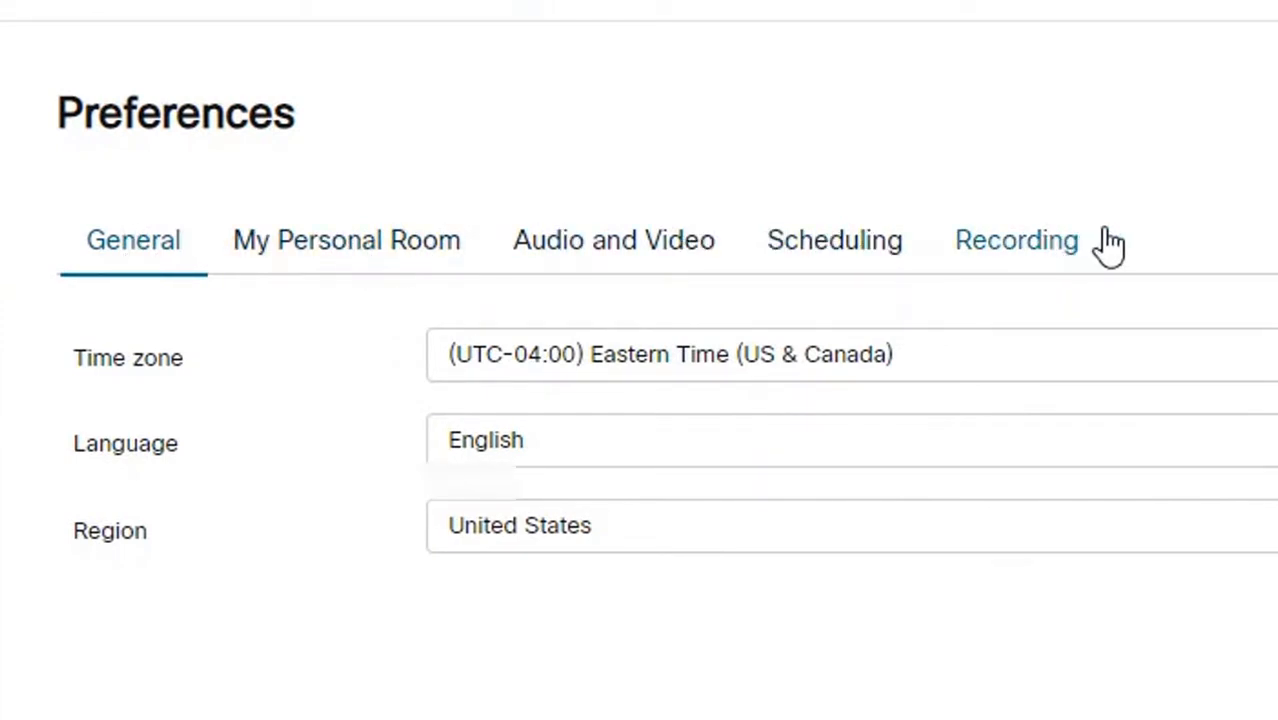
- Review the My Personal Room link and attendee settings and save them
{"action": "left_click", "coordinate": [286, 214]}
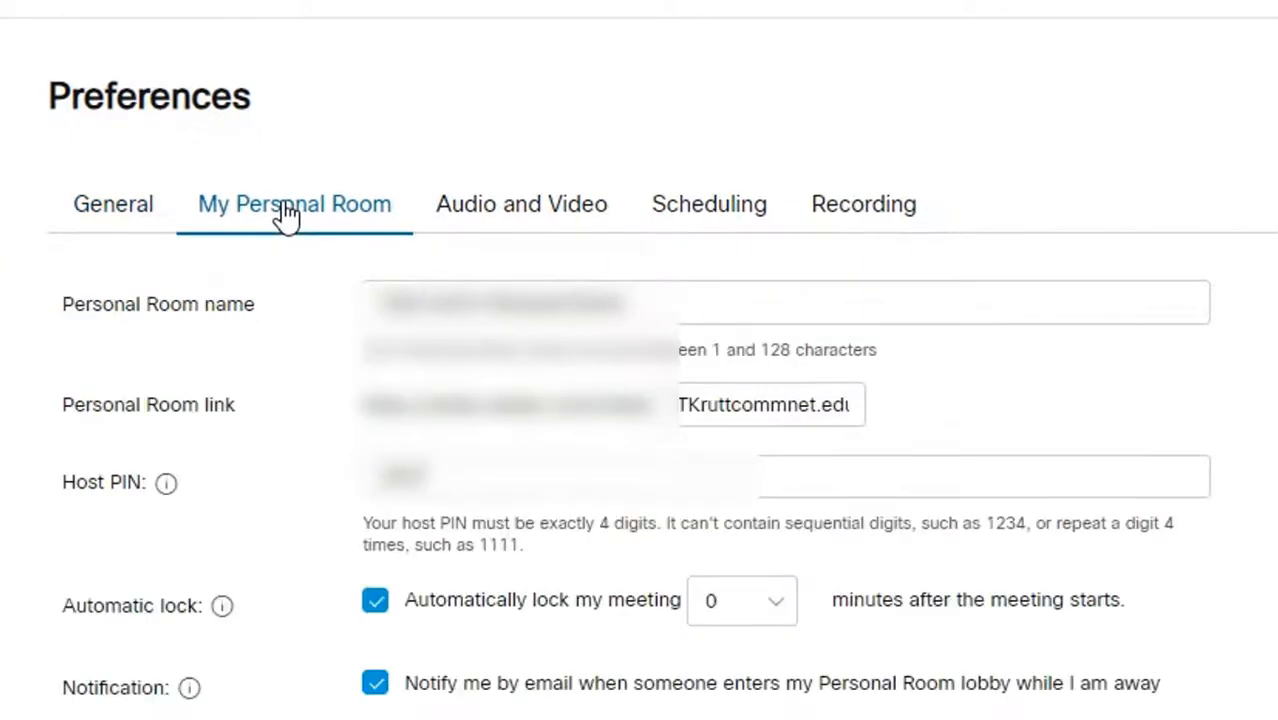
{"action": "scroll", "coordinate": [400, 350], "scroll_direction": "down", "scroll_amount": 2}
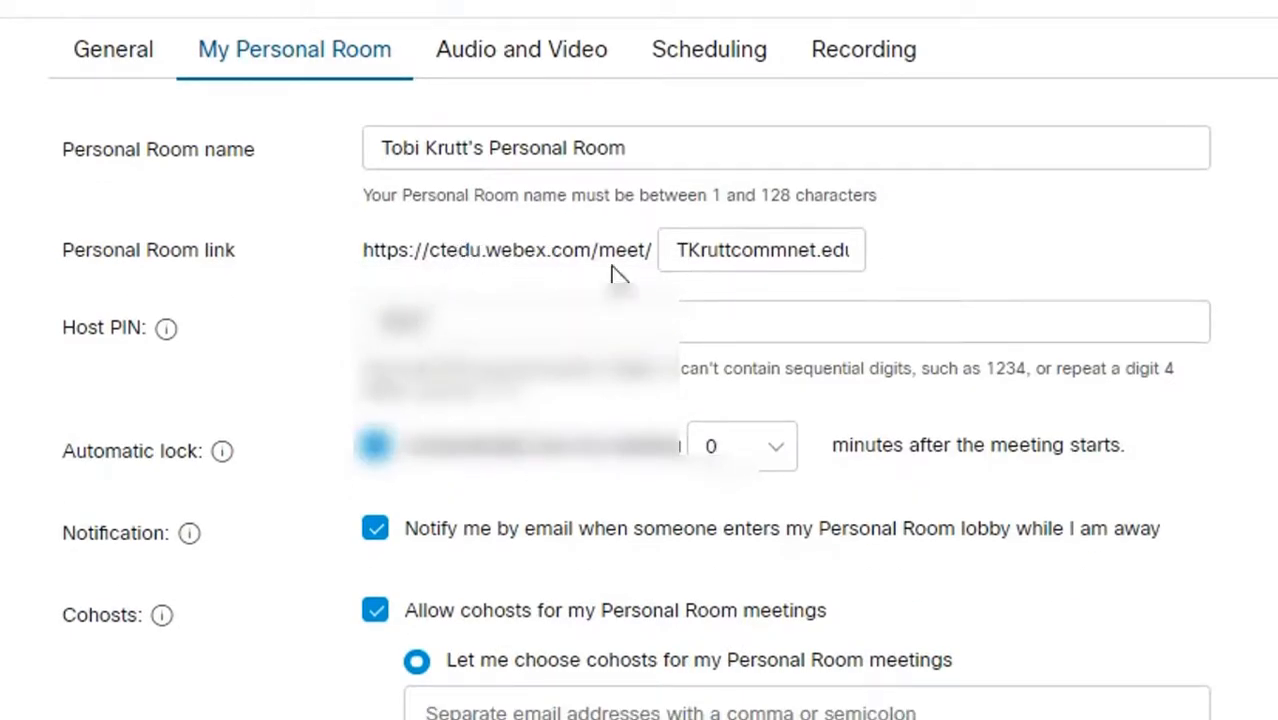
{"action": "left_click", "coordinate": [714, 256]}
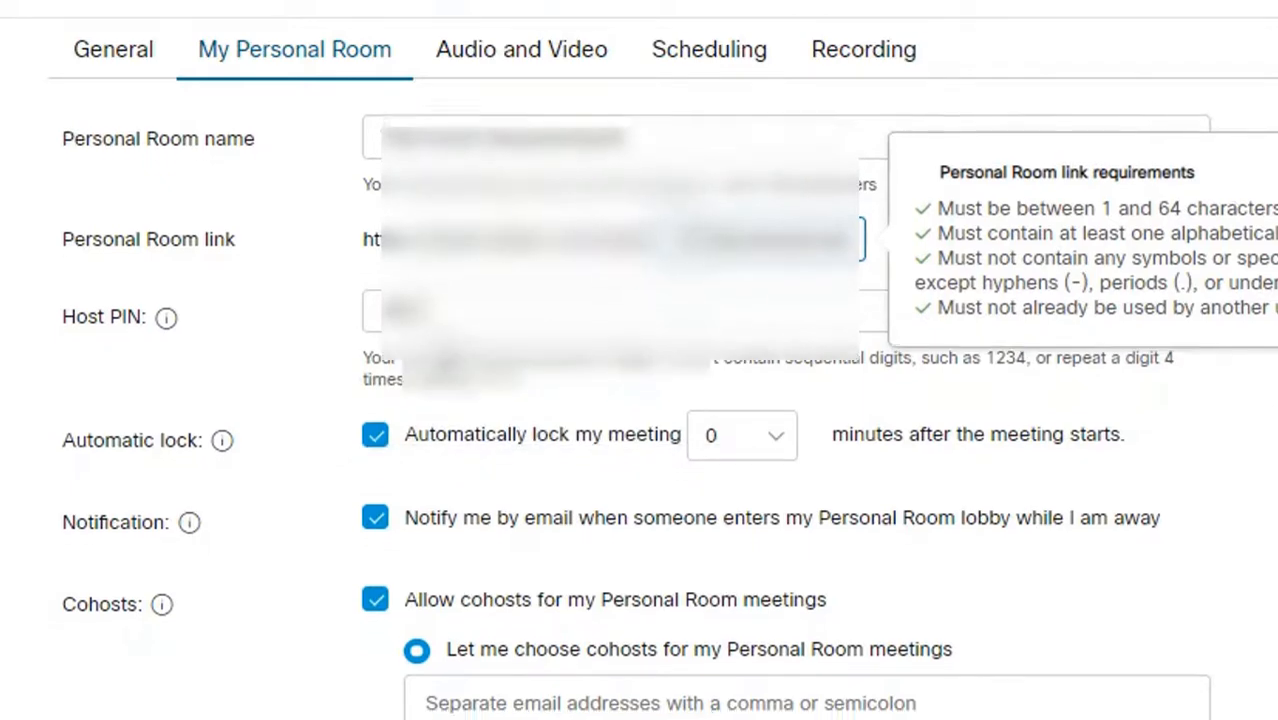
{"action": "scroll", "coordinate": [446, 380], "scroll_direction": "down", "scroll_amount": 3}
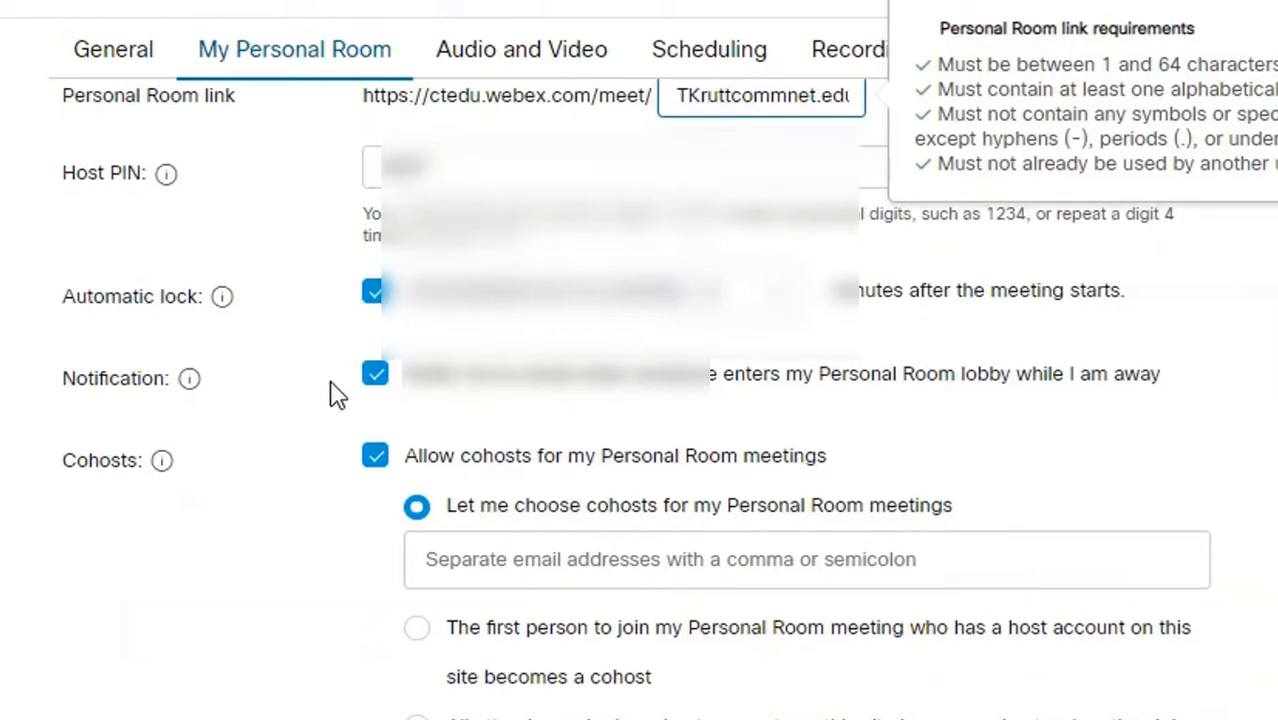
{"action": "scroll", "coordinate": [338, 393], "scroll_direction": "down", "scroll_amount": 2}
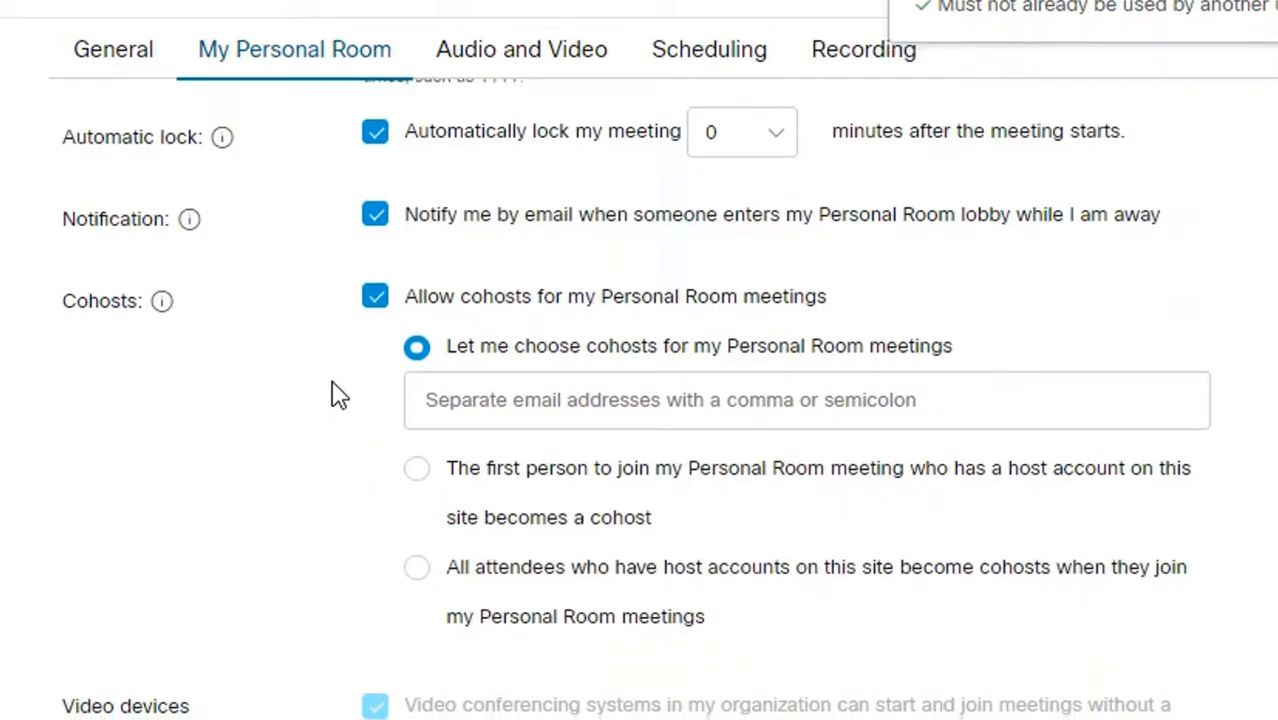
{"action": "scroll", "coordinate": [422, 394], "scroll_direction": "down", "scroll_amount": 2}
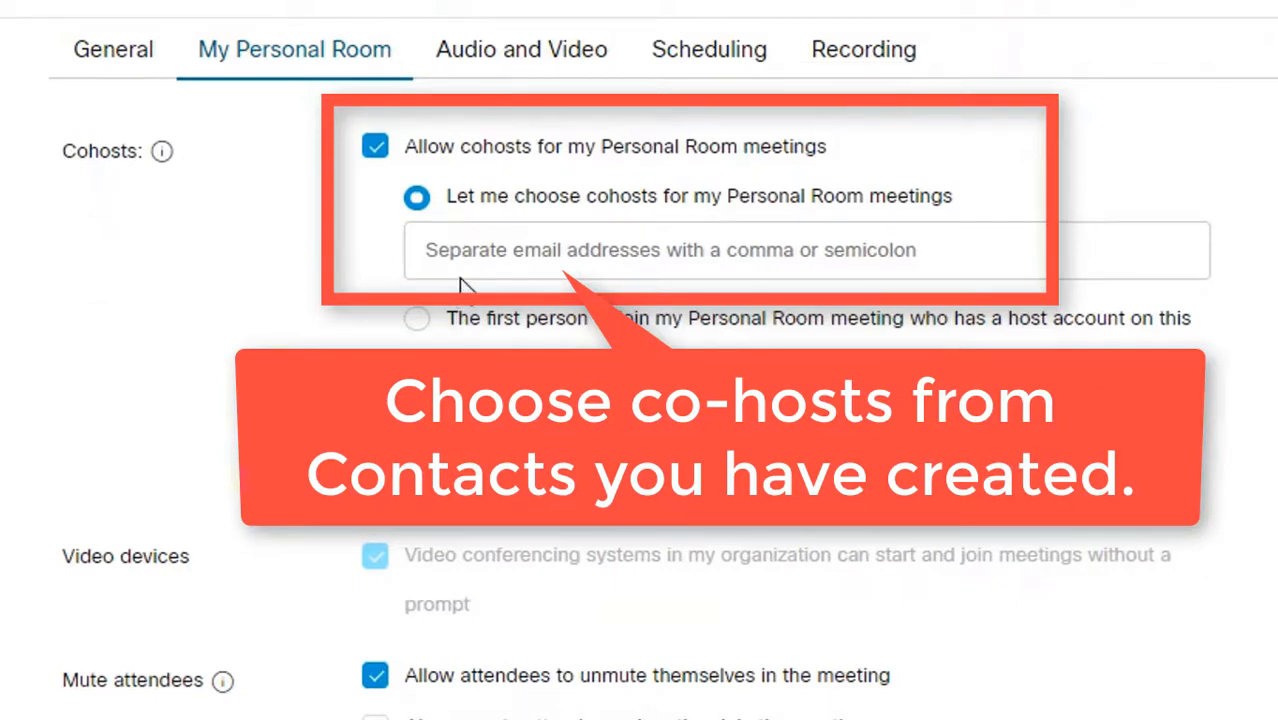
{"action": "scroll", "coordinate": [459, 278], "scroll_direction": "down", "scroll_amount": 4}
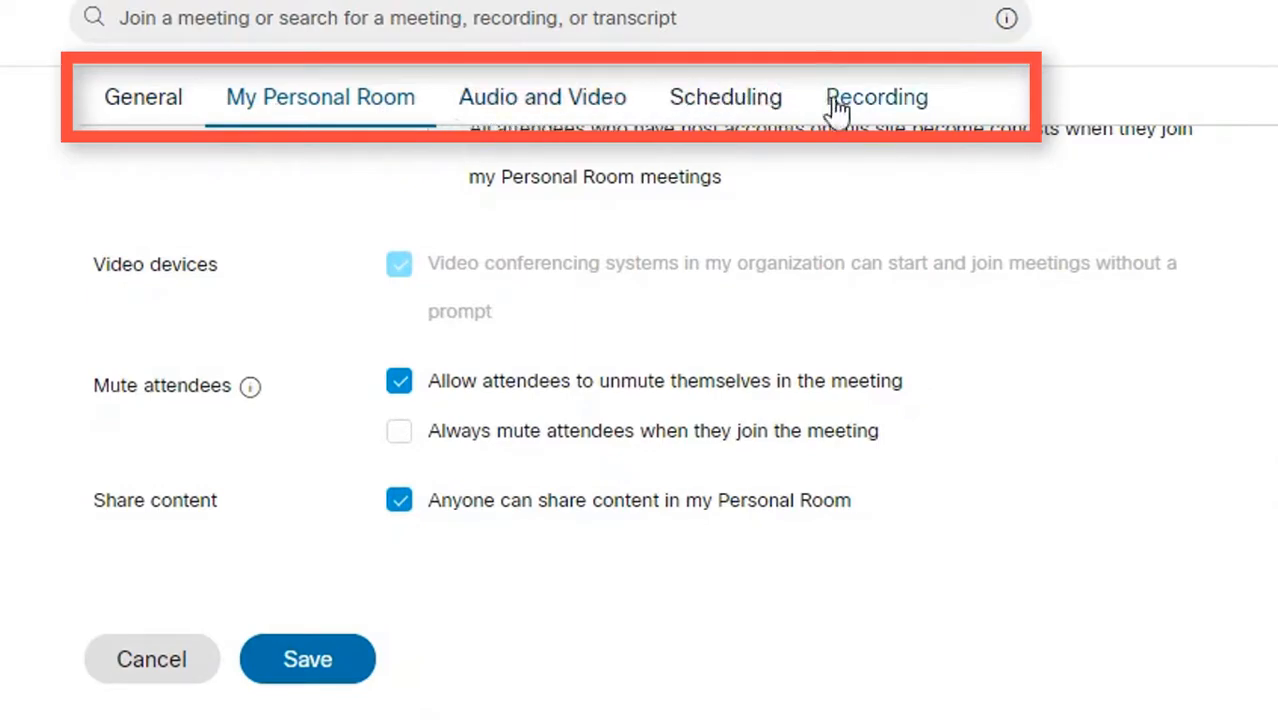
{"action": "left_click", "coordinate": [318, 672]}
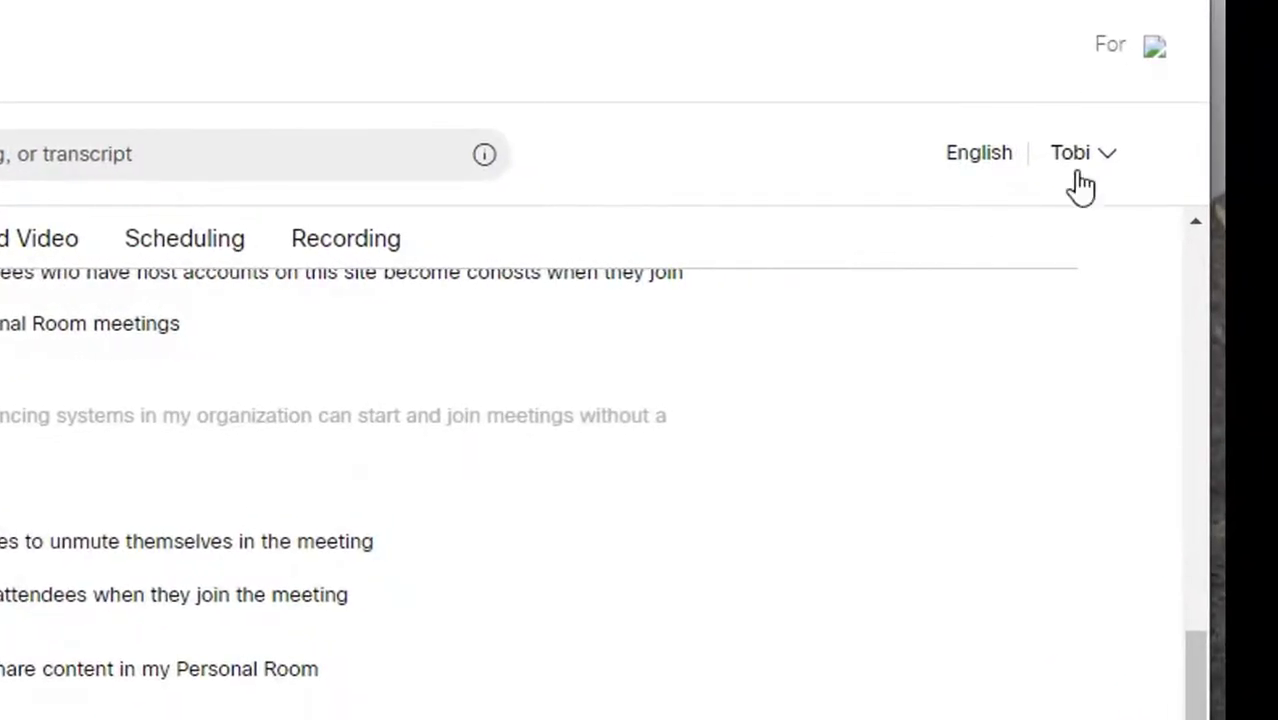
- Expand the account name menu at the top right showing profile and report options
{"action": "left_click", "coordinate": [1080, 160]}
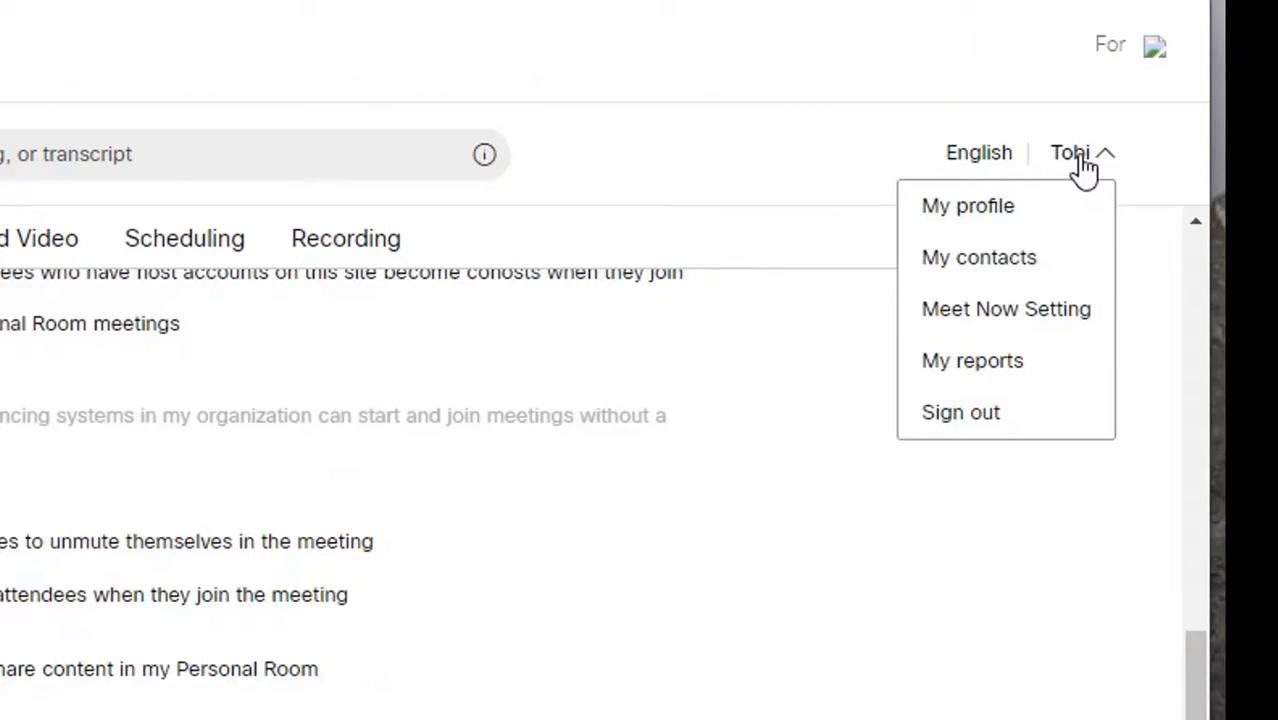
{"action": "left_click", "coordinate": [1028, 226]}
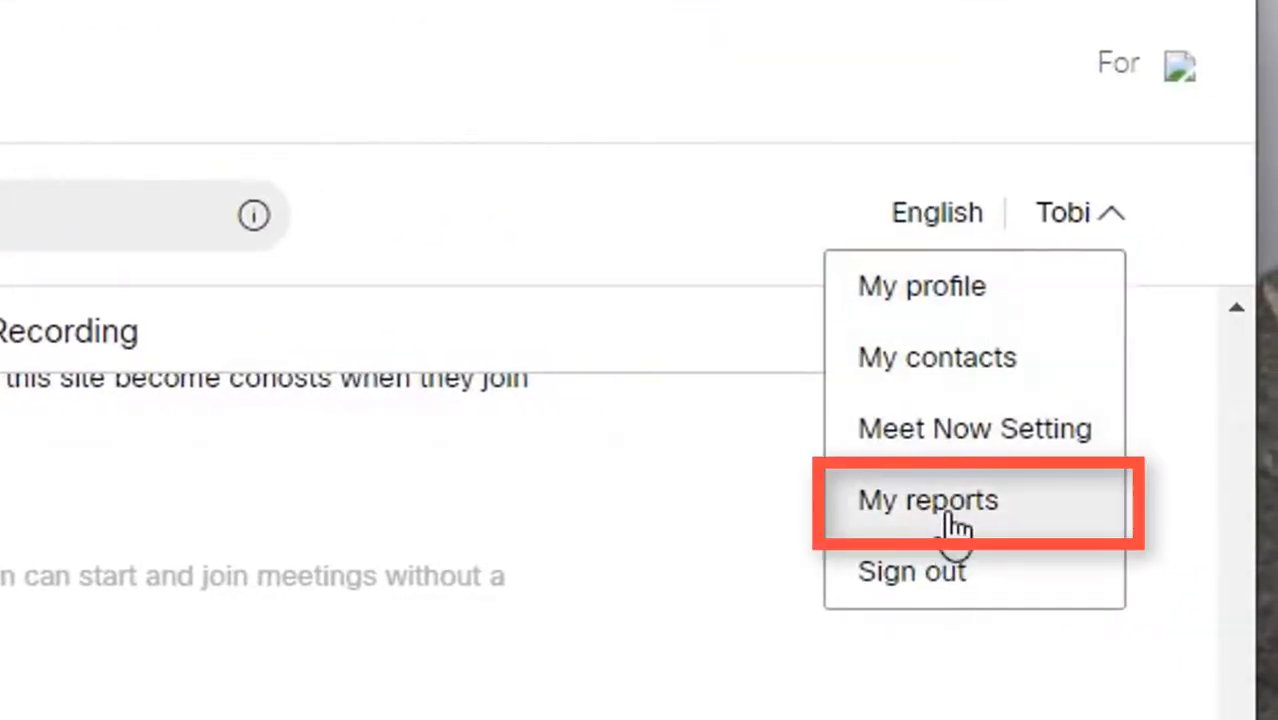
- Go to My Webex Reports and highlight the Webex Events and Webex Meetings headings
{"action": "left_click", "coordinate": [955, 505]}
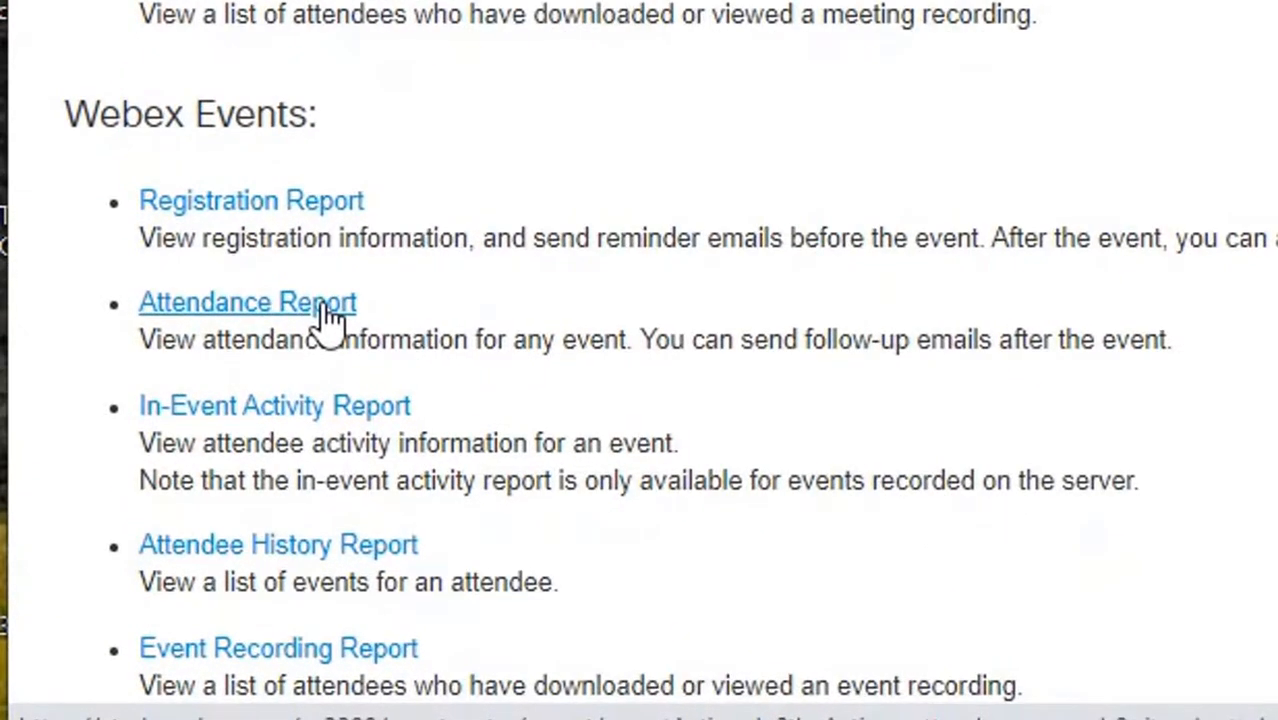
{"action": "left_click_drag", "start_coordinate": [64, 114], "coordinate": [314, 122]}
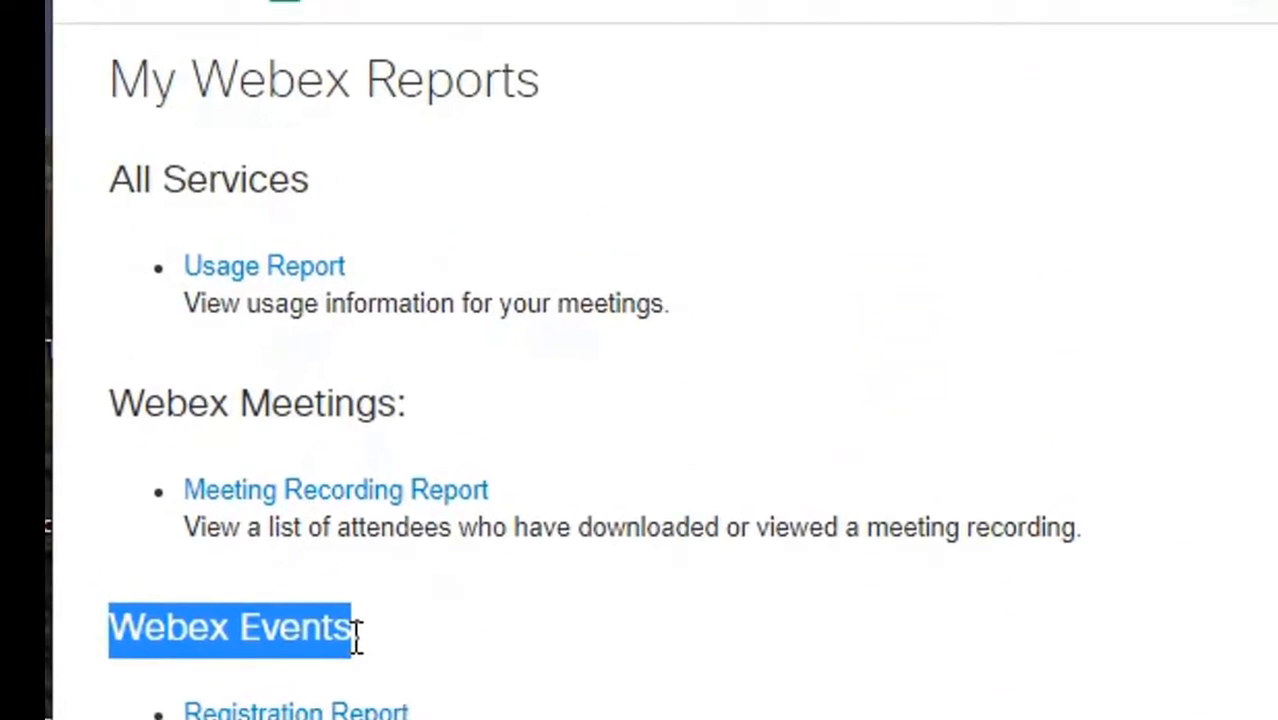
{"action": "mouse_move", "coordinate": [112, 398]}
{"action": "left_mouse_down"}
{"action": "mouse_move", "coordinate": [355, 405]}
{"action": "mouse_move", "coordinate": [440, 392]}
{"action": "left_mouse_up"}
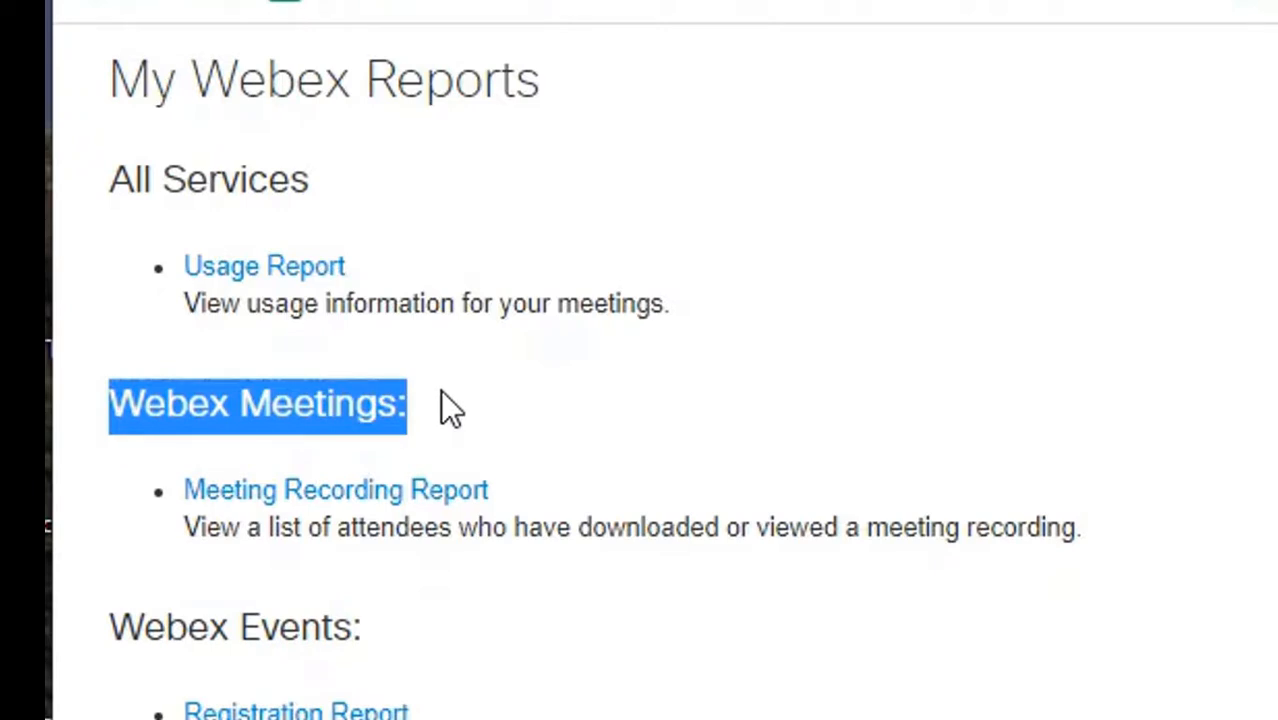
{"action": "left_click", "coordinate": [486, 404]}
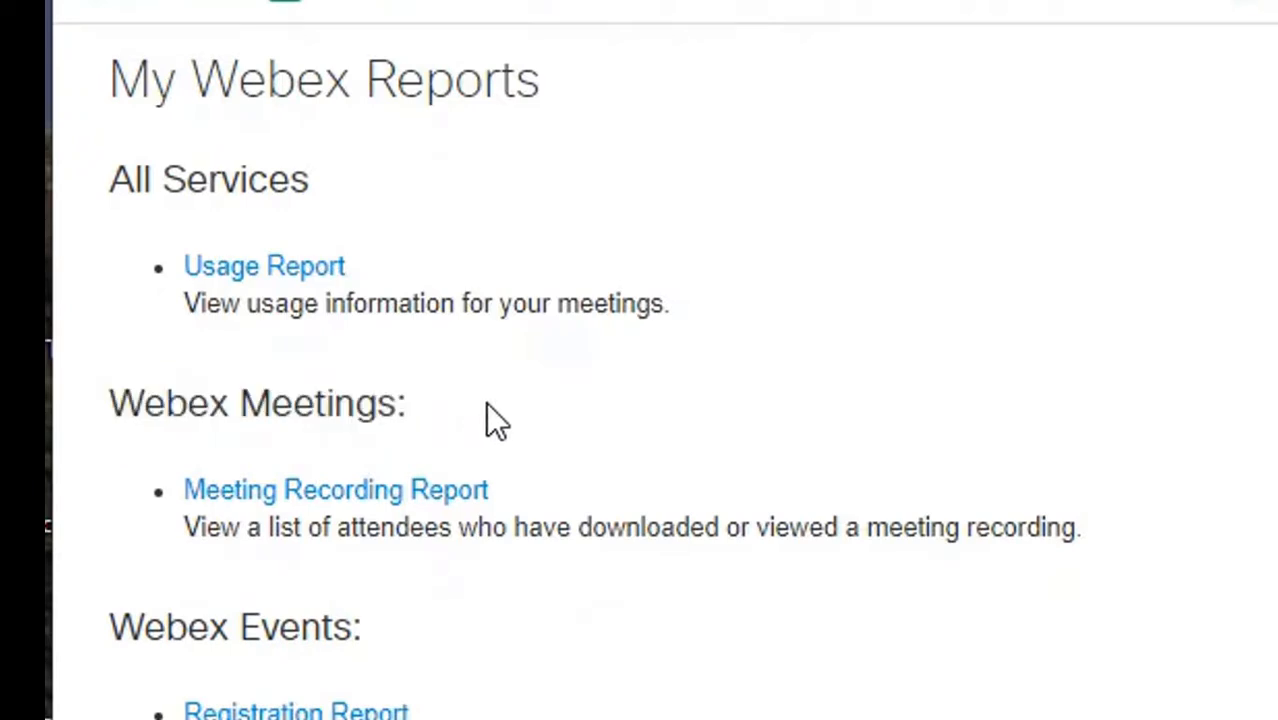
- Display the Usage Report and export the SessionDetailReport CSV download
{"action": "left_click", "coordinate": [313, 275]}
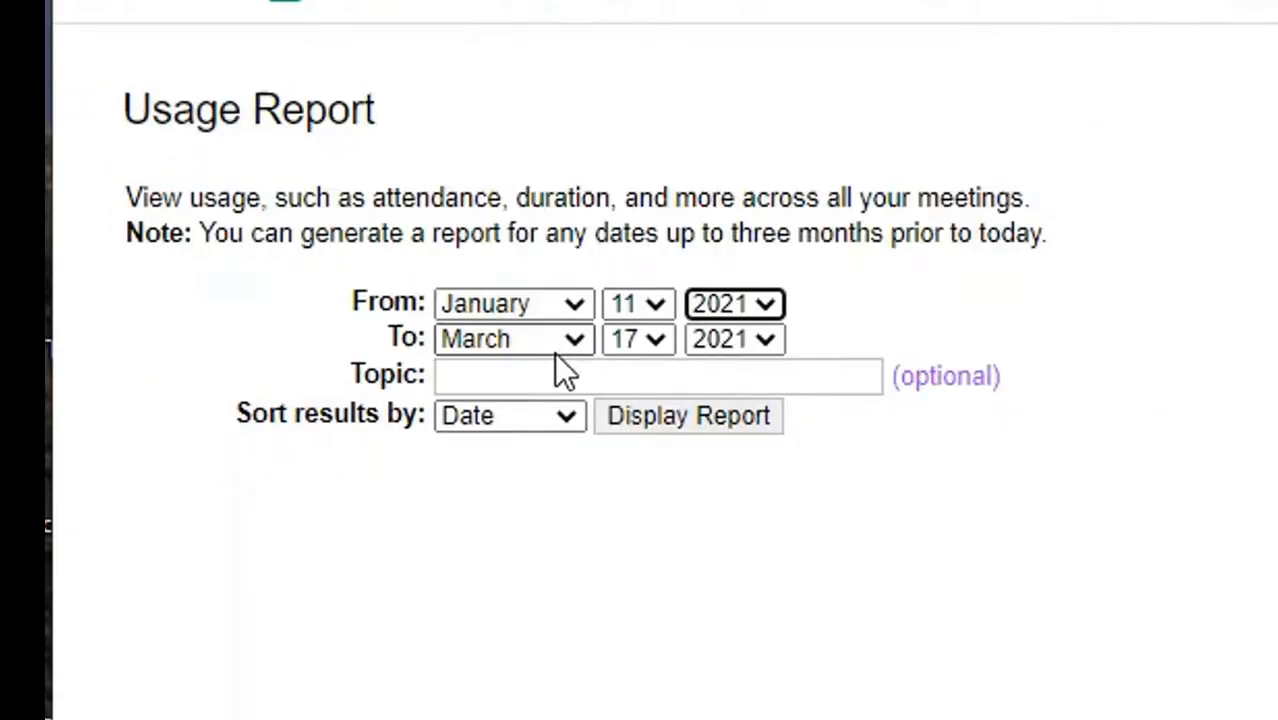
{"action": "left_click", "coordinate": [725, 430]}
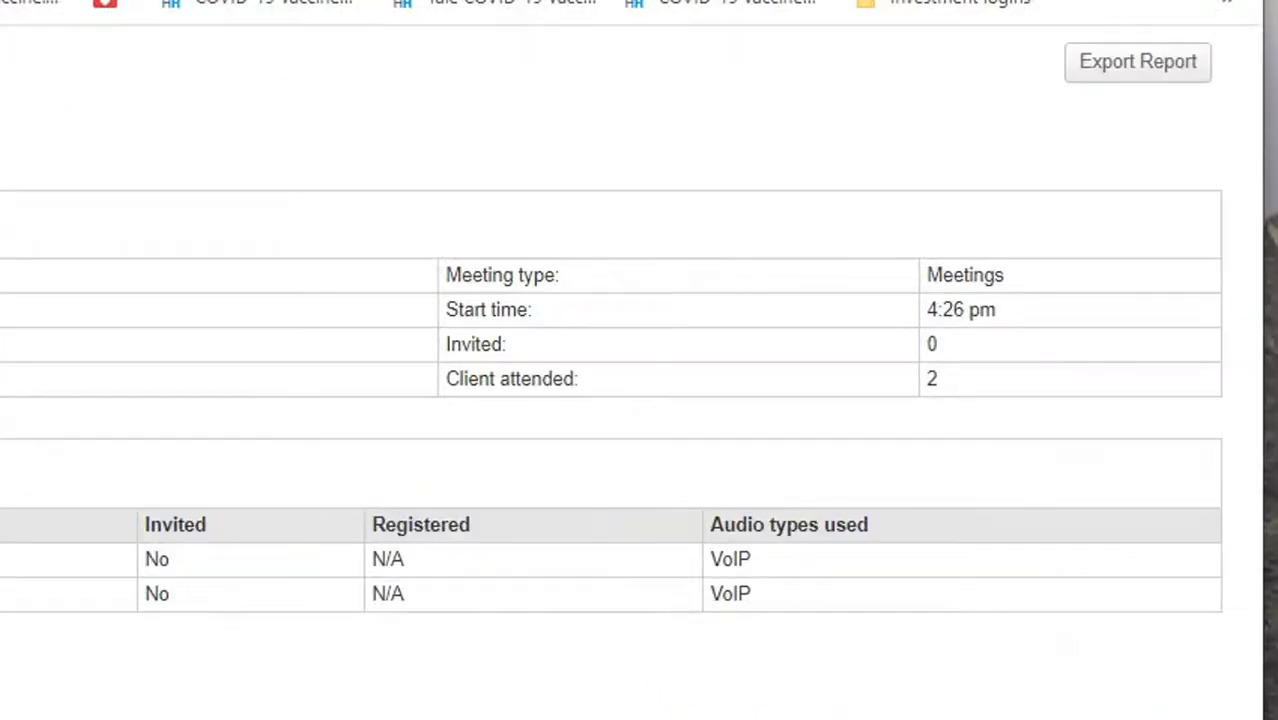
{"action": "left_click", "coordinate": [1120, 76]}
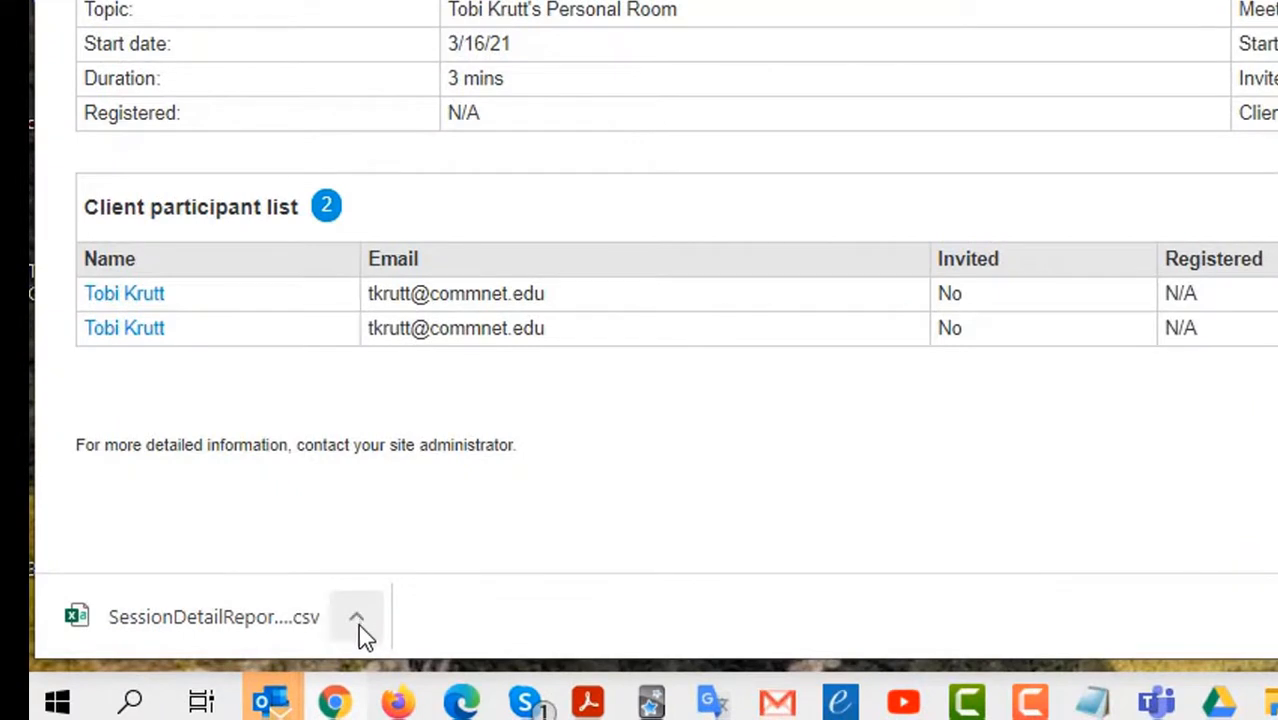
- Open the downloaded SessionDetailReport CSV from Chrome's download bar
{"action": "left_click", "coordinate": [357, 620]}
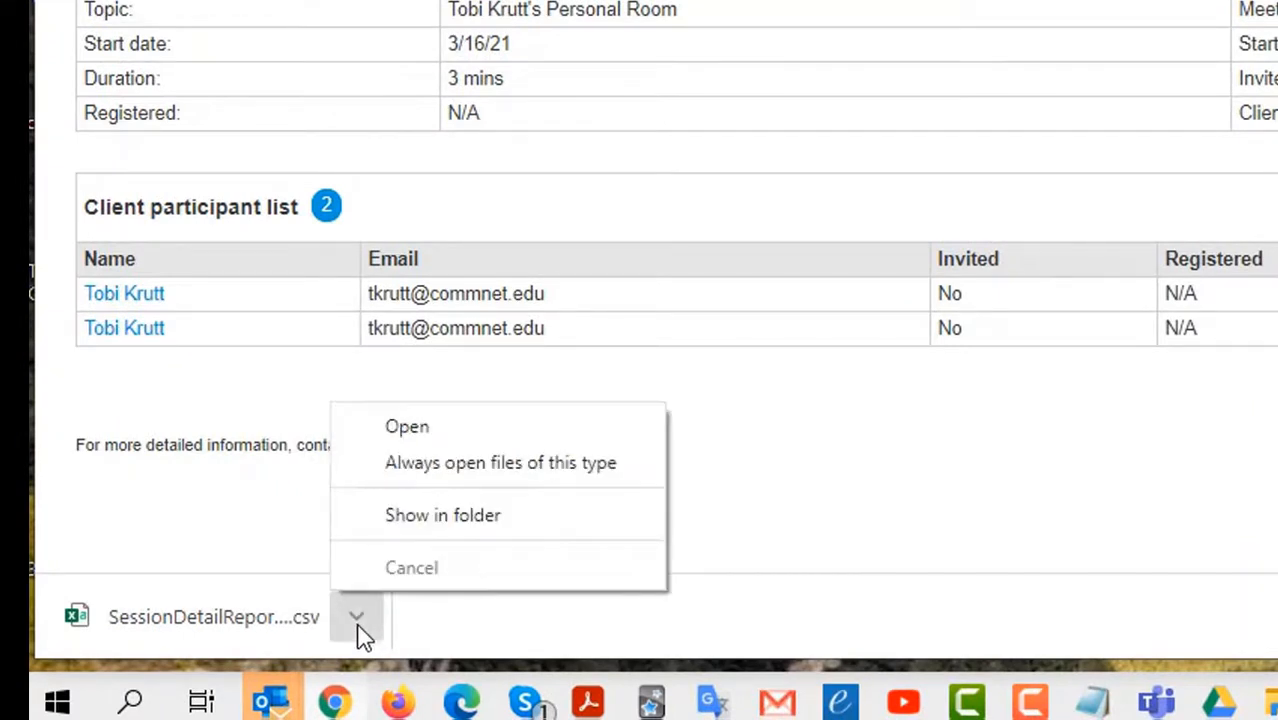
{"action": "left_click", "coordinate": [455, 518]}
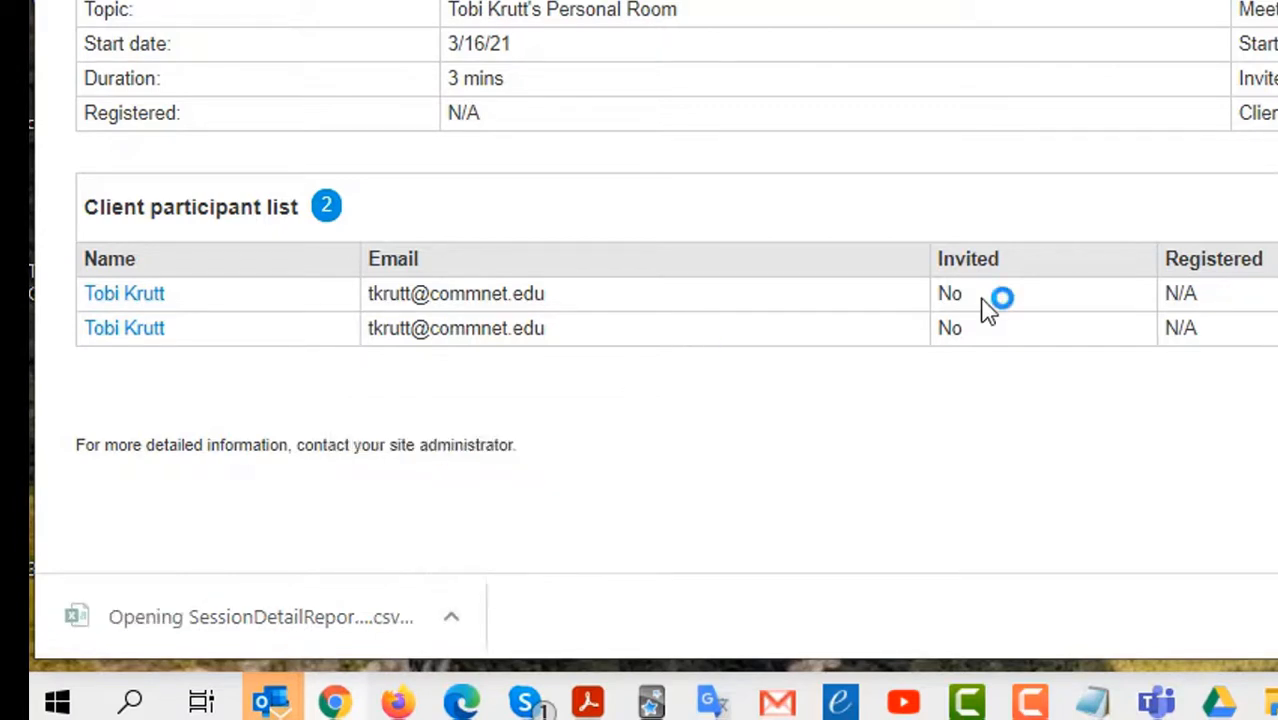